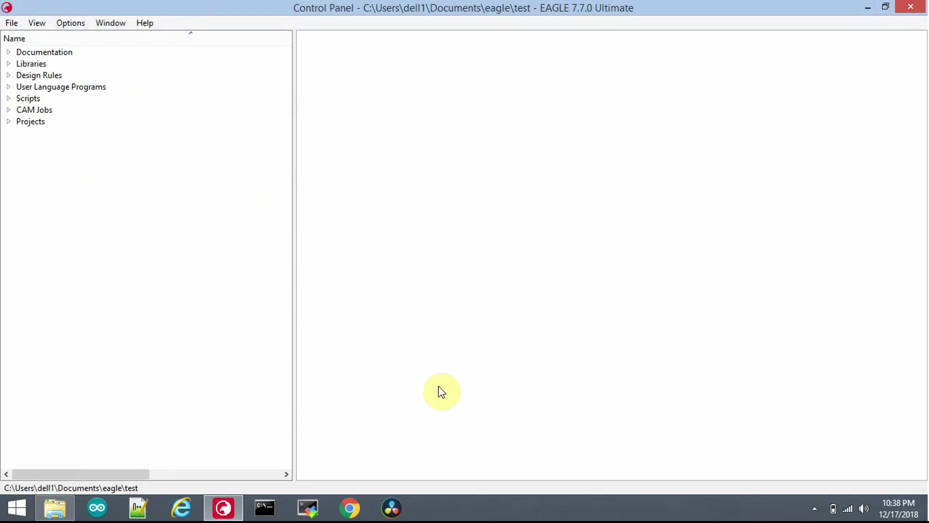
Switch to File Explorer and open EAGLE LOGO.jpg from the EAGLE CAD LOGO folder in Paint
click(68, 506)
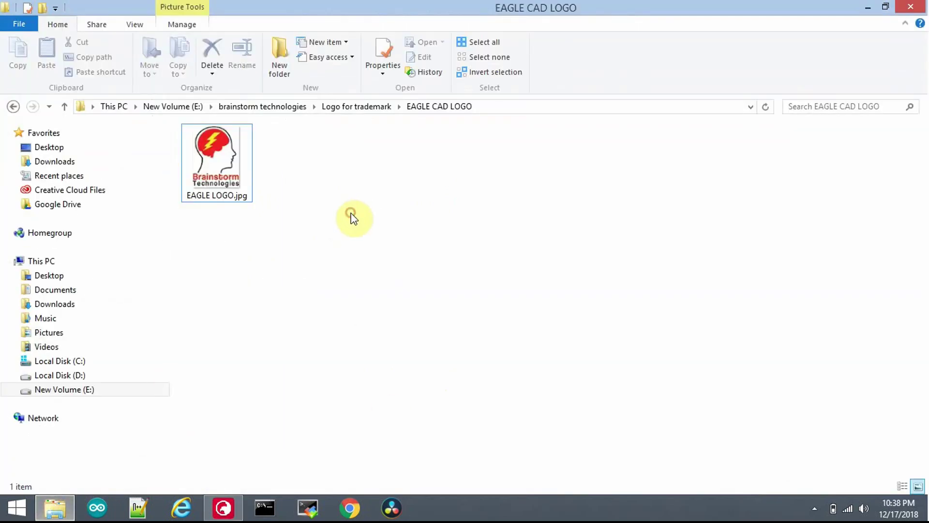
click(221, 180)
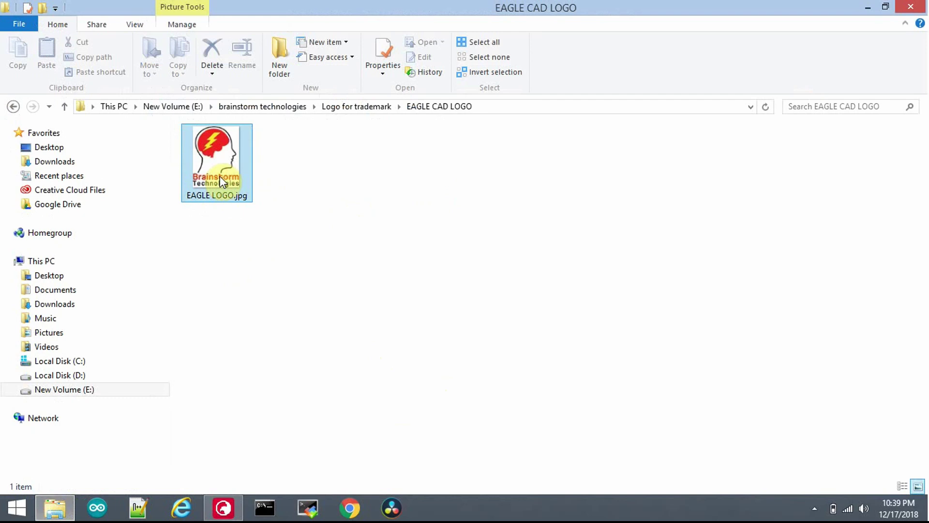
right_click(220, 177)
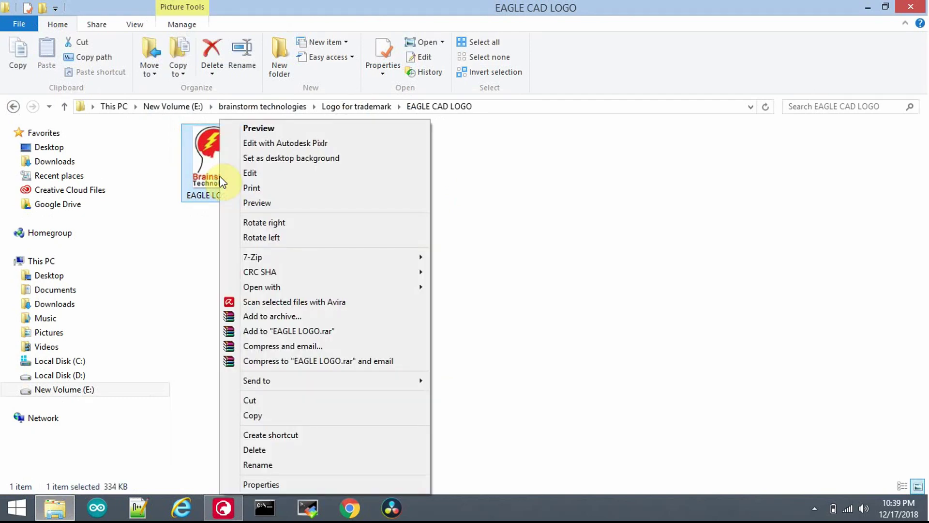
mouse_move(326, 288)
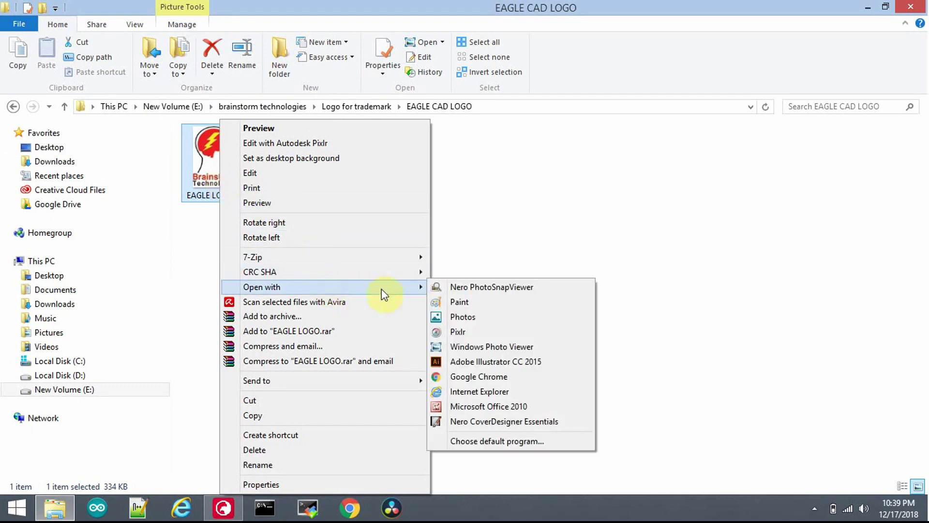
click(460, 302)
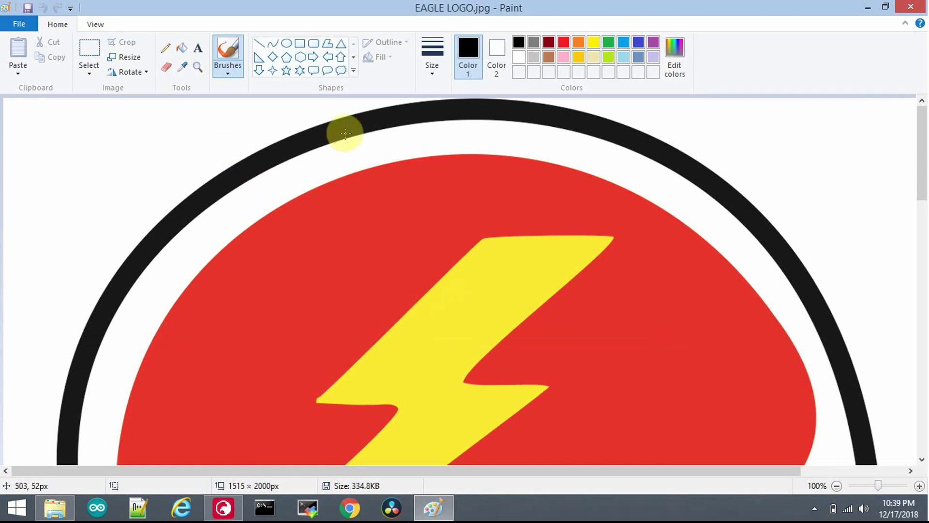
Save the logo picture as a Monochrome Bitmap named EAGLE LOGO.bmp in the EAGLE CAD LOGO folder, accepting the reduced color quality
click(199, 66)
click(333, 186)
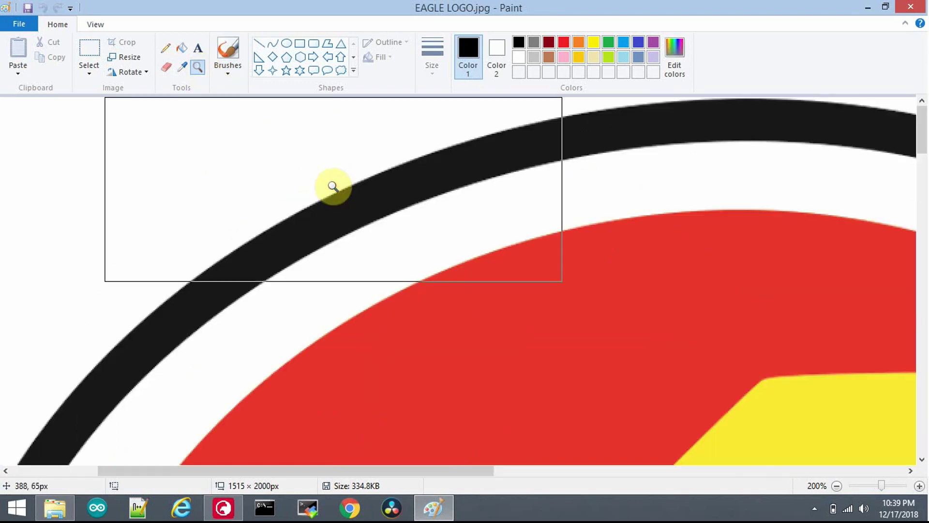
right_click(333, 187)
right_click(333, 186)
right_click(332, 185)
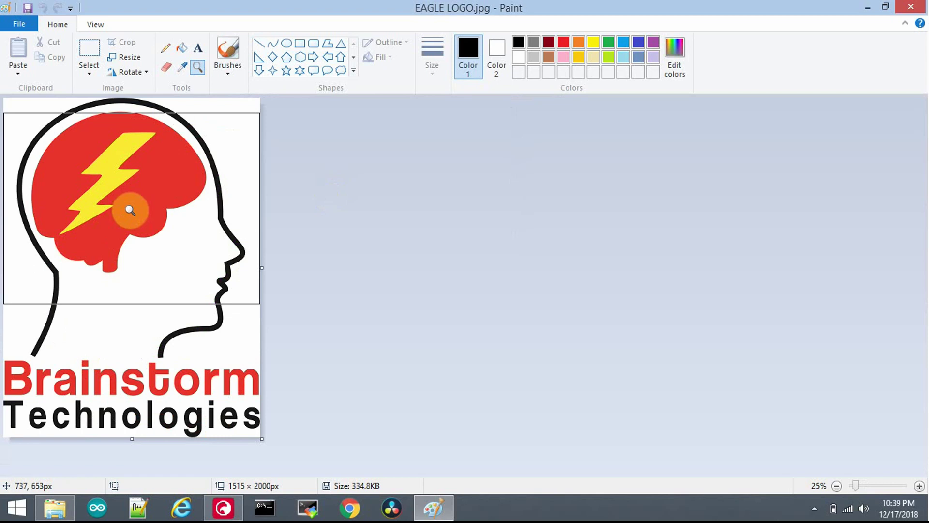
click(20, 25)
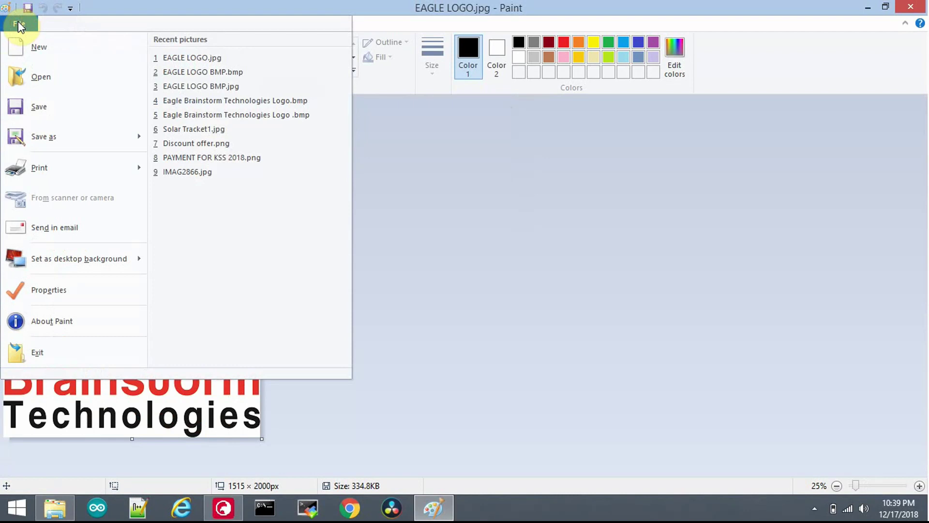
mouse_move(46, 136)
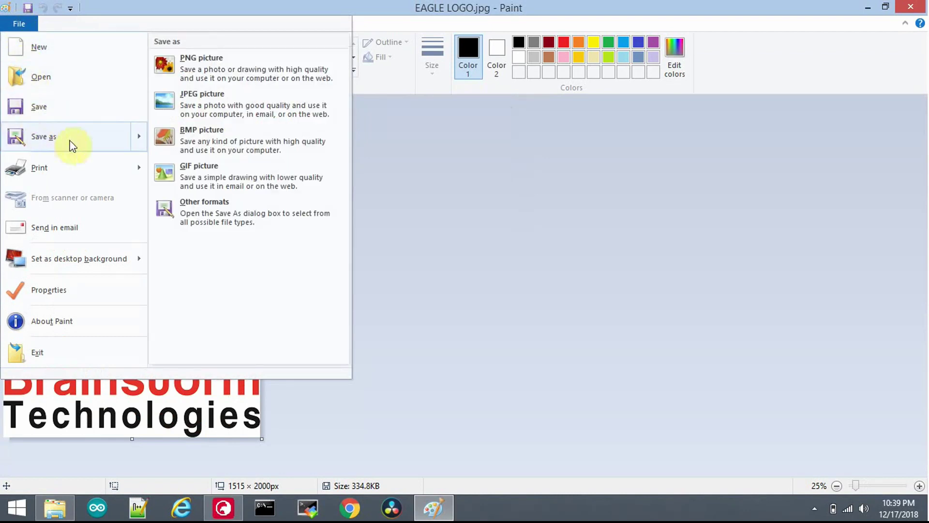
click(180, 139)
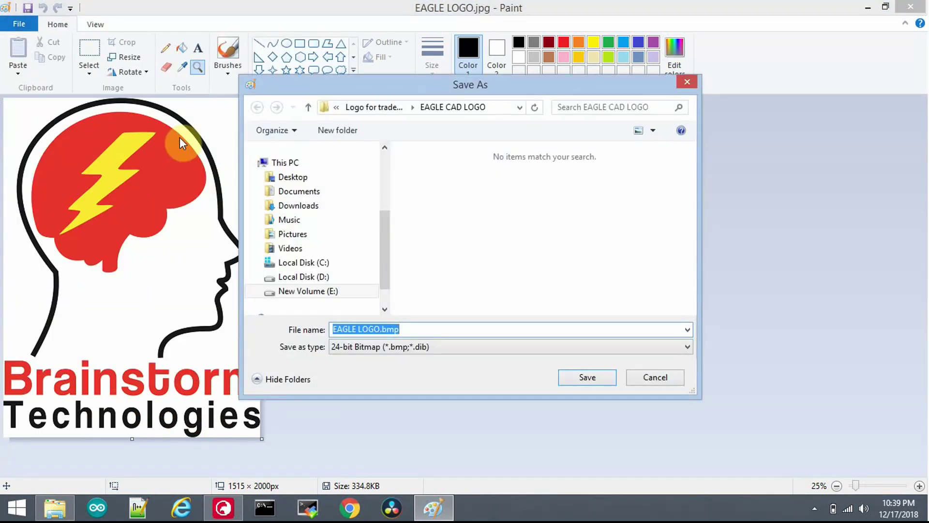
click(556, 348)
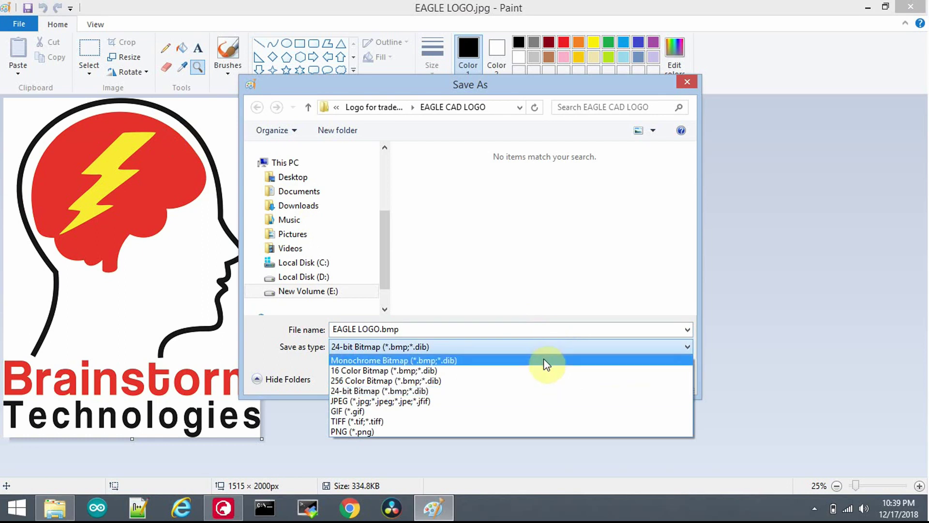
click(545, 360)
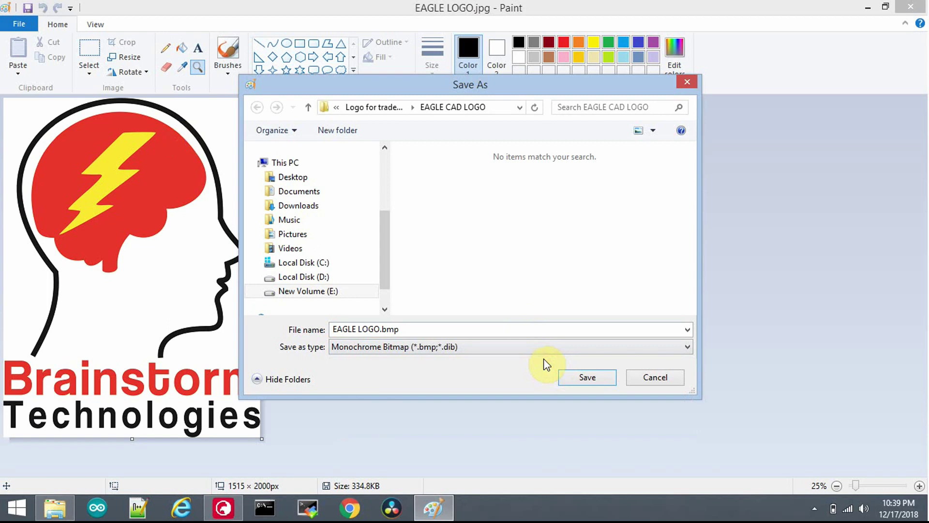
click(595, 376)
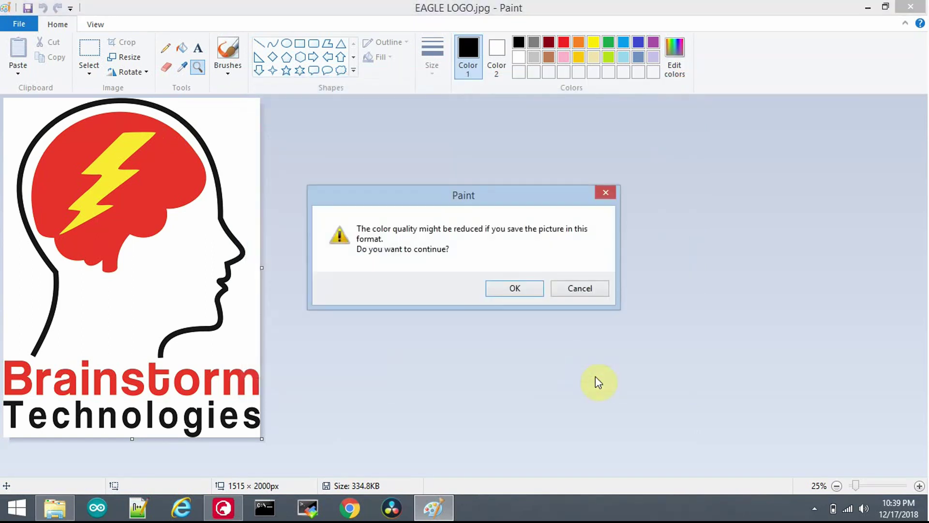
click(511, 288)
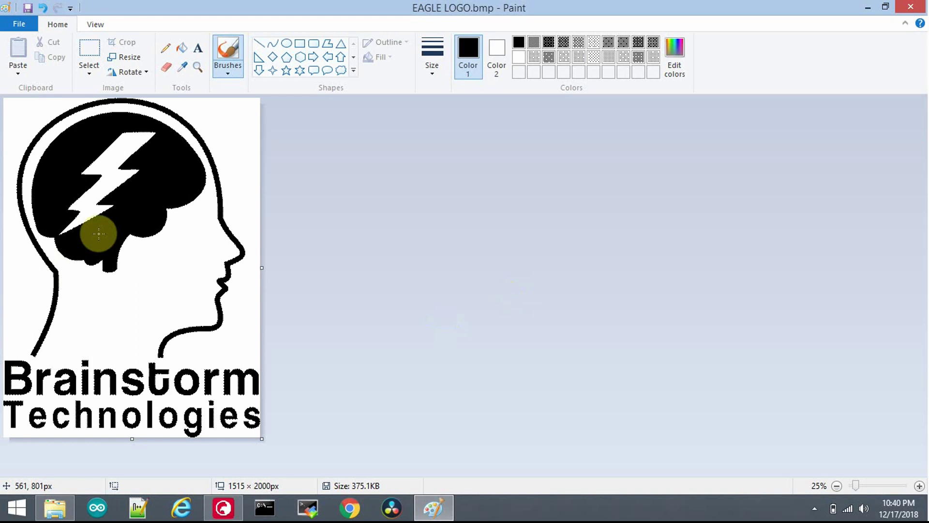
Examine the converted black-and-white logo, checking the head outline, brain and lightning bolt
click(198, 67)
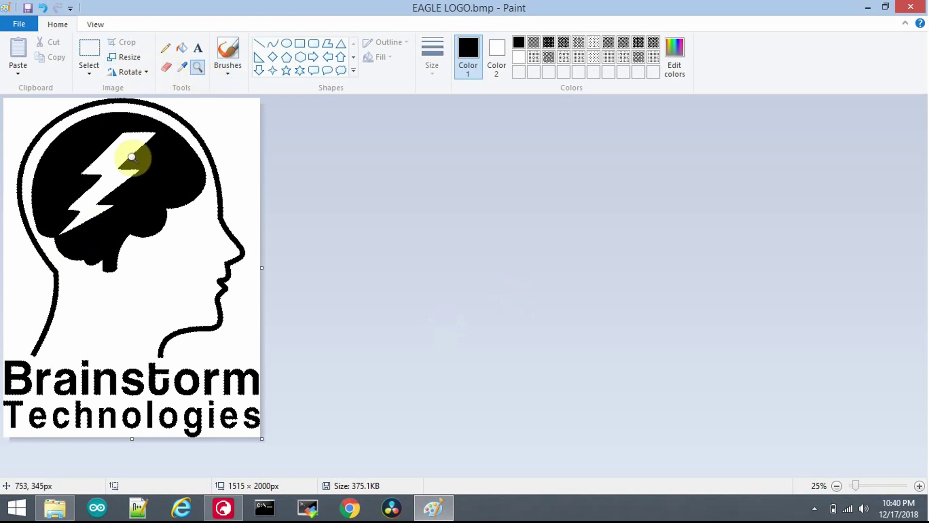
click(128, 153)
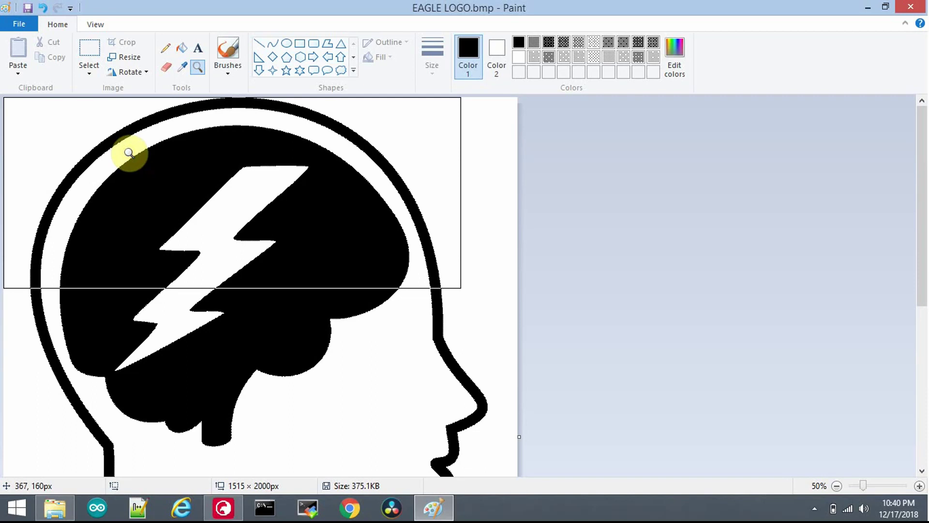
mouse_move(922, 159)
mouse_down()
mouse_move(926, 333)
mouse_move(925, 162)
mouse_up()
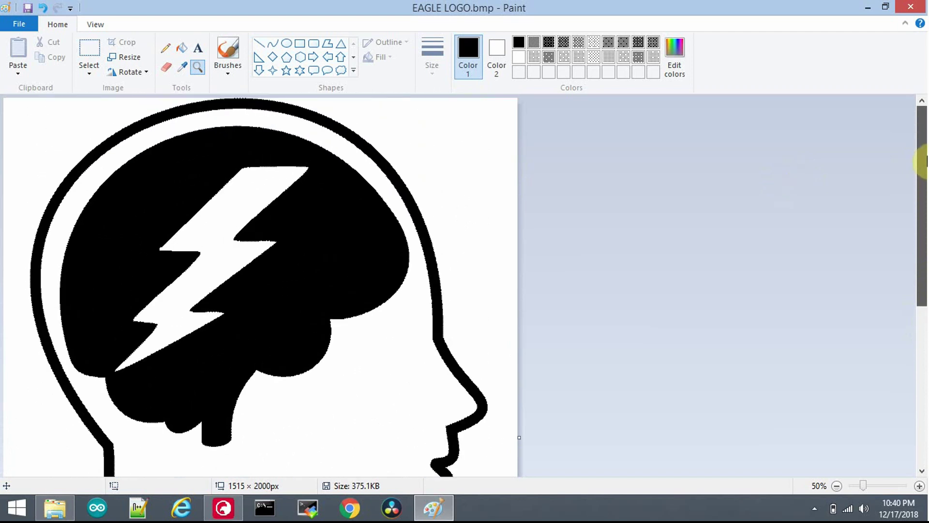
drag(926, 162, 925, 162)
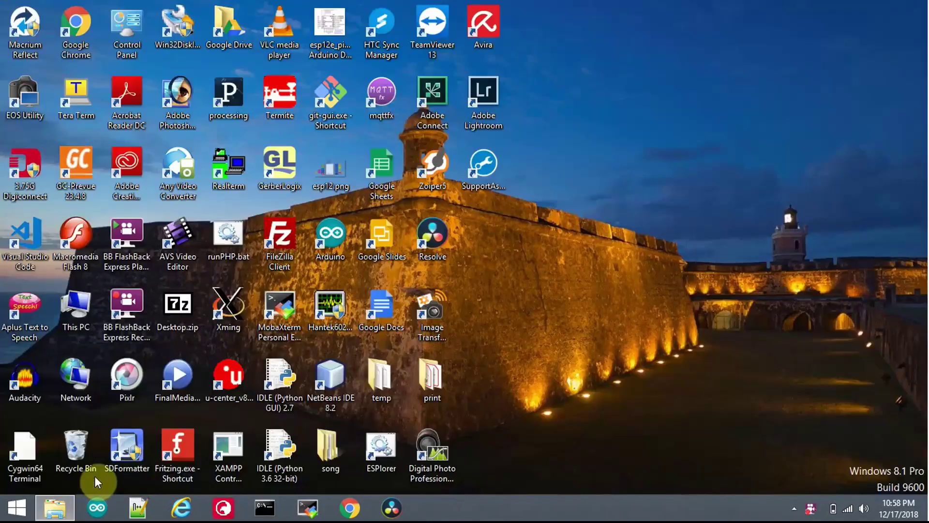
Launch EAGLE and create a new library, with its editor window maximized
click(224, 510)
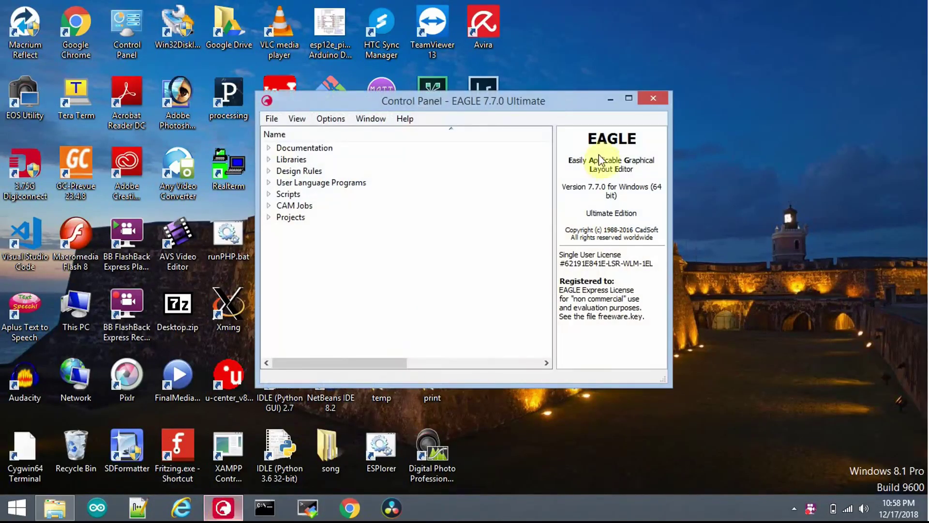
click(629, 101)
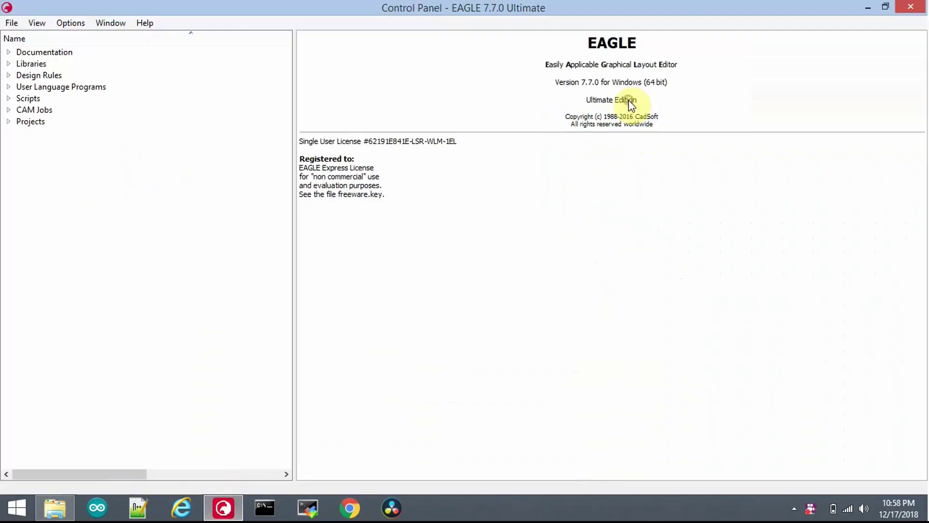
click(14, 28)
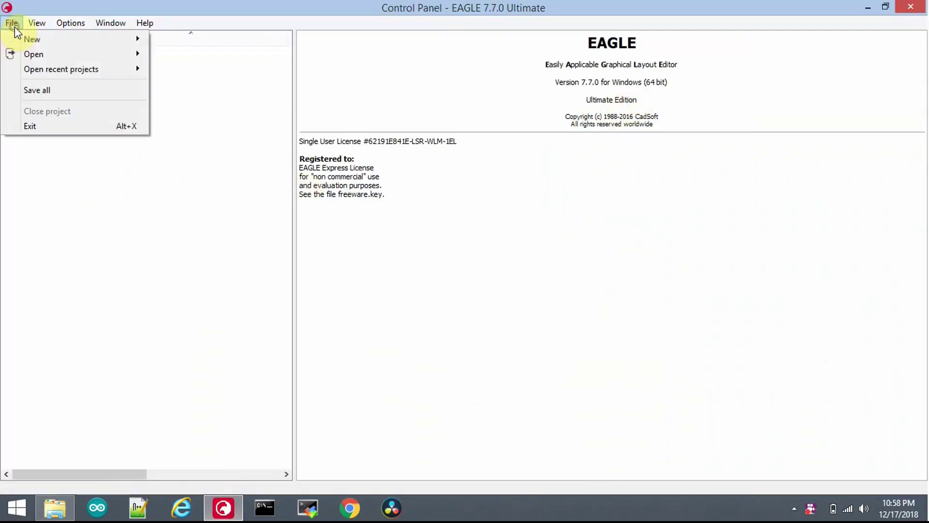
mouse_move(70, 42)
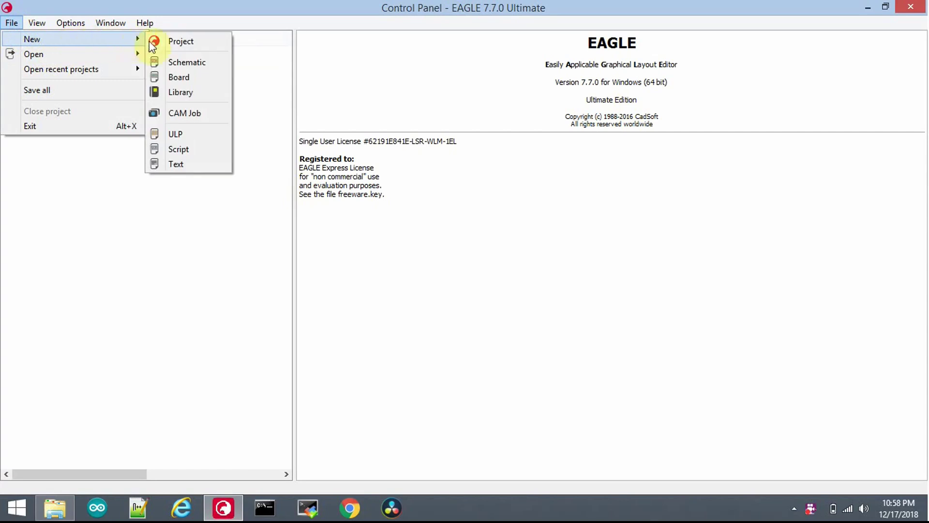
click(183, 91)
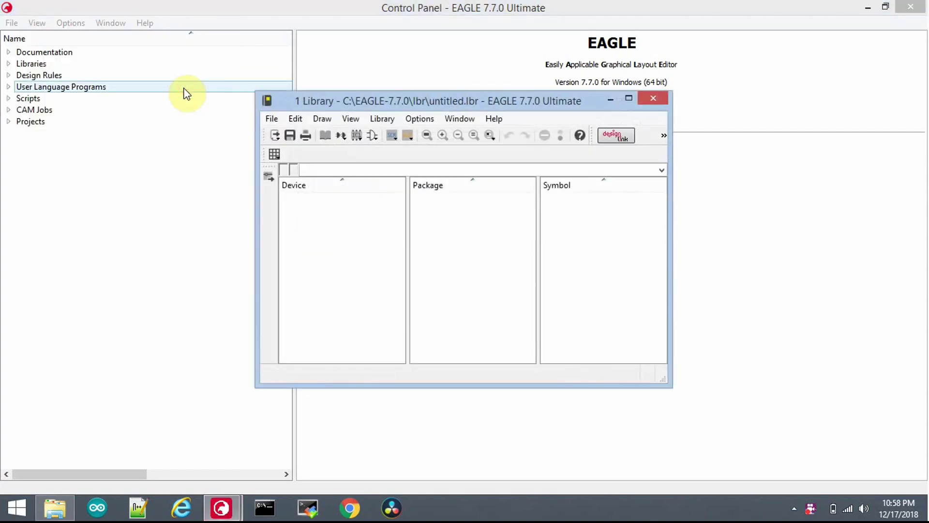
click(629, 100)
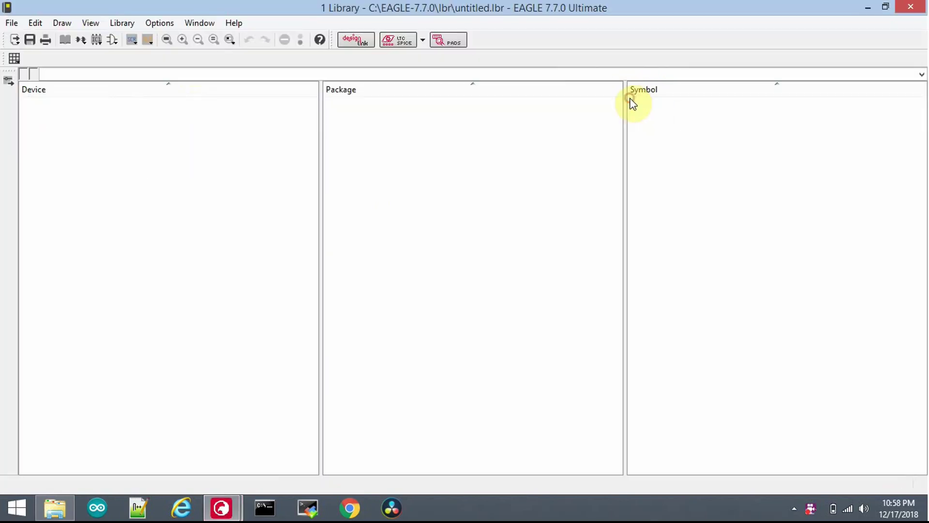
Create a new symbol named LOGO_BRAINSTORM_H_5CM in the library
click(113, 40)
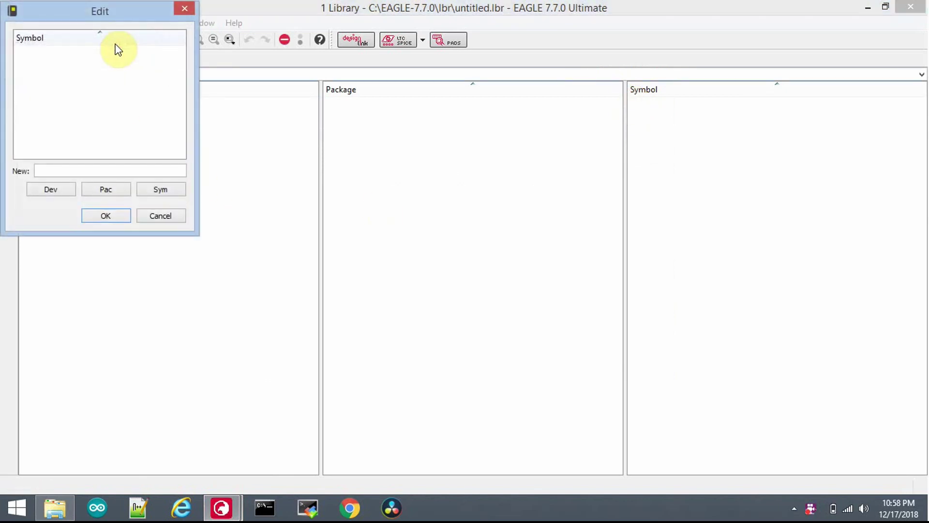
click(97, 168)
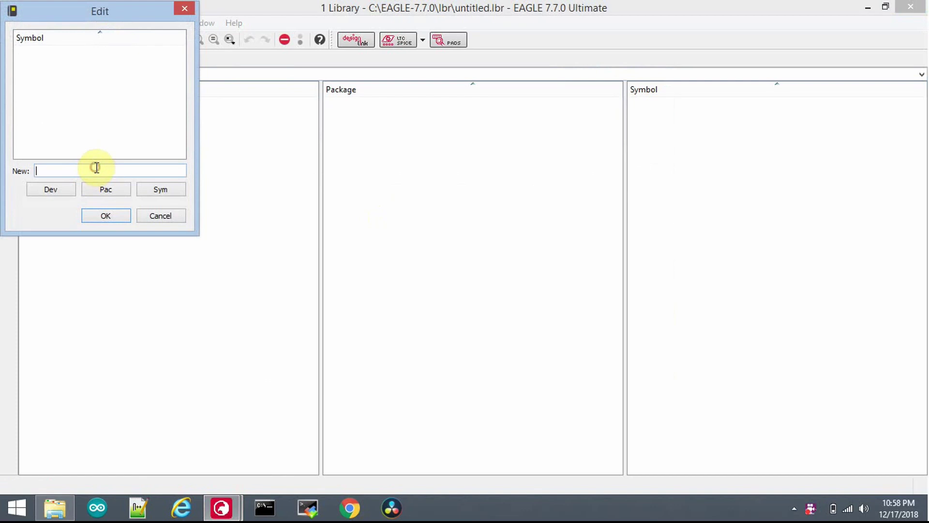
text(LOGO_BRAINSTORM)
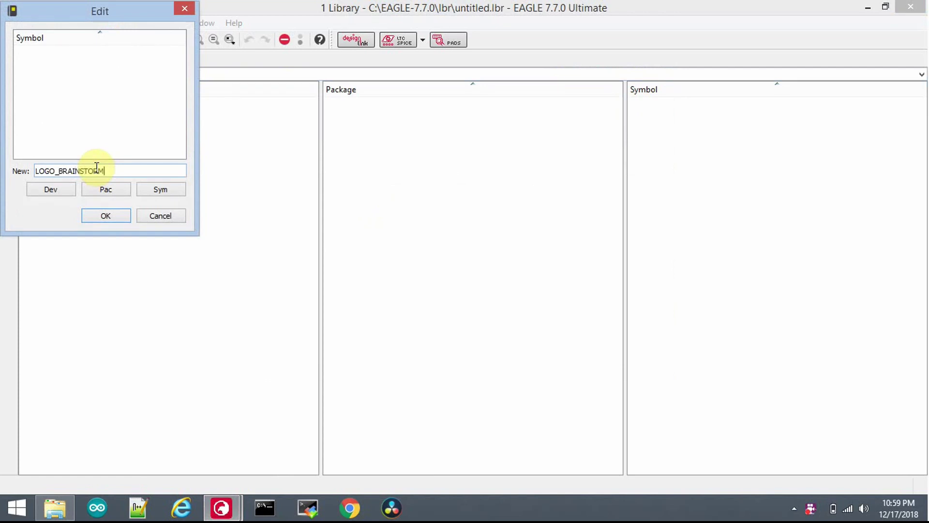
text(_H_5CM)
click(113, 213)
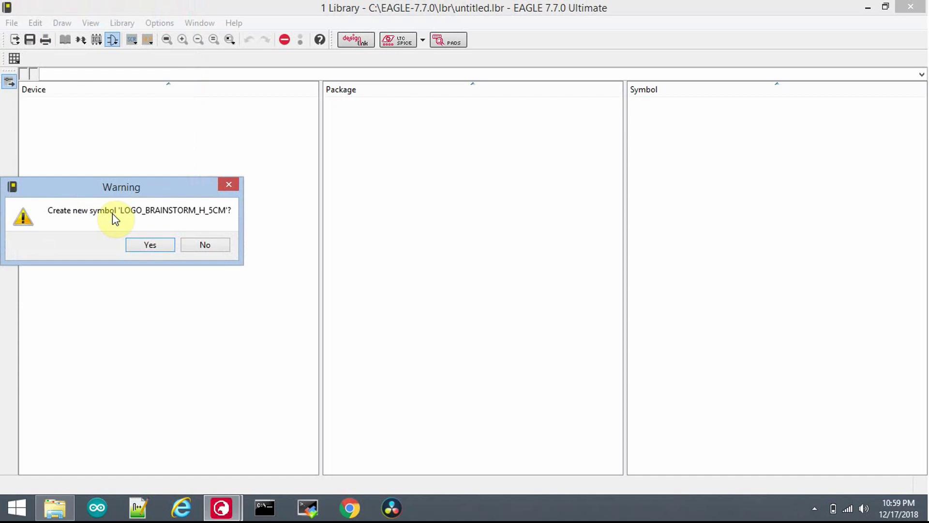
click(144, 245)
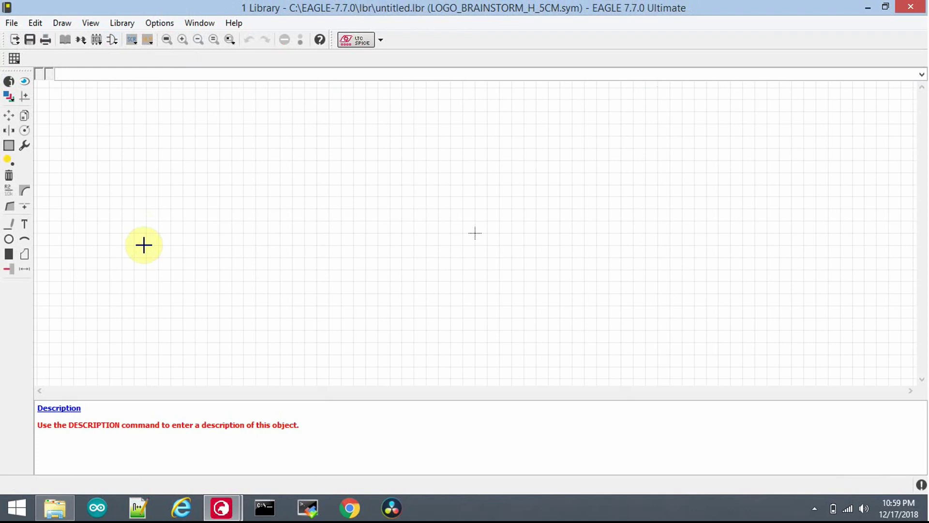
Set the symbol's description to LOGO_BRAINSTORM_H_5CM and copy that text to the clipboard
click(76, 409)
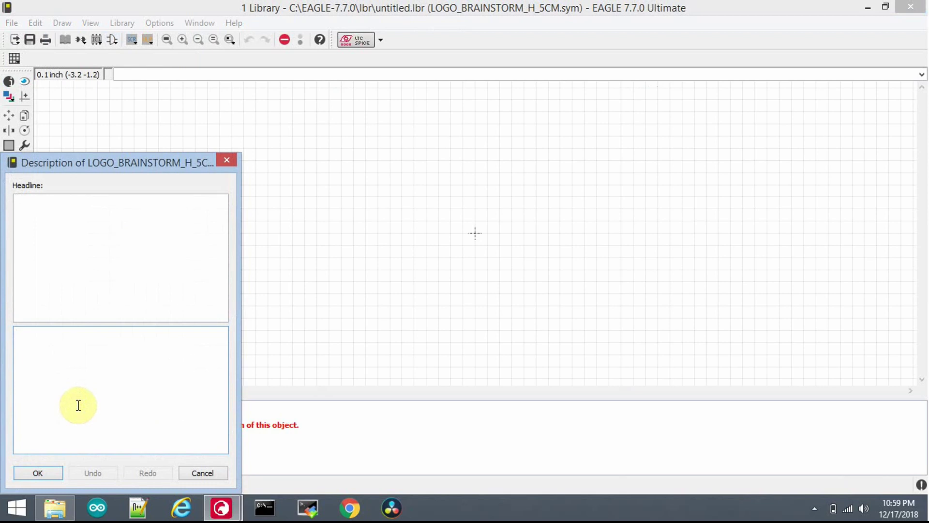
text(logo)
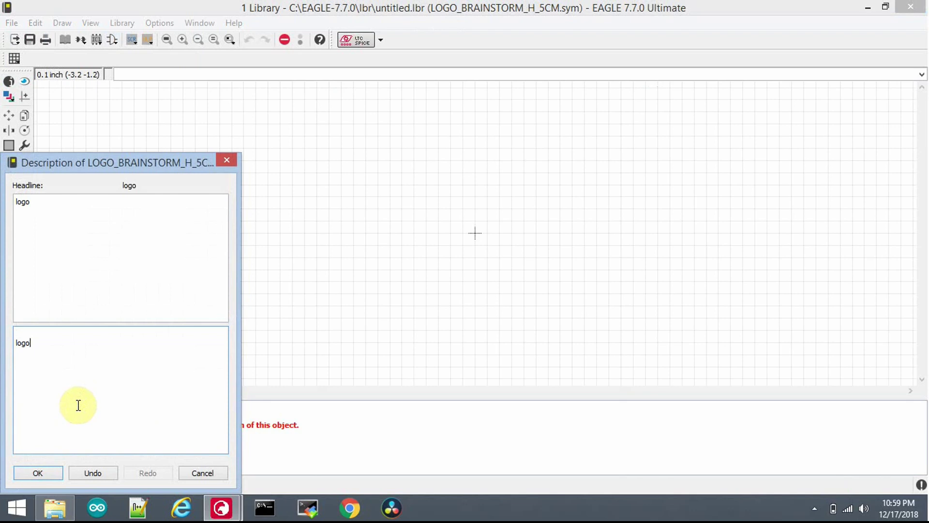
key(BackSpace)
key(BackSpace)
key(BackSpace)
key(BackSpace)
text(LOGO_BRAINSTO)
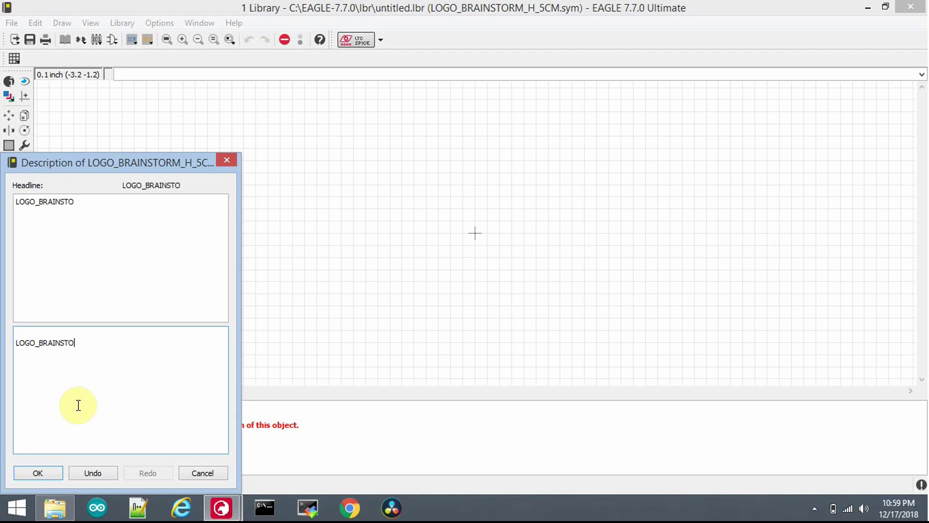
text(RM_H_5CM)
key(shift+Left)
key(shift+Left)
key(shift+Left)
key(shift+Left)
key(shift+Left)
key(shift+Left)
key(shift+Left)
key(shift+Left)
key(shift+Left)
key(shift+Left)
key(shift+Left)
key(shift+Left)
key(shift+Left)
key(shift+Left)
key(shift+Left)
key(shift+Left)
key(shift+Left)
key(shift+Left)
key(shift+Left)
key(shift+Left)
key(ctrl+c)
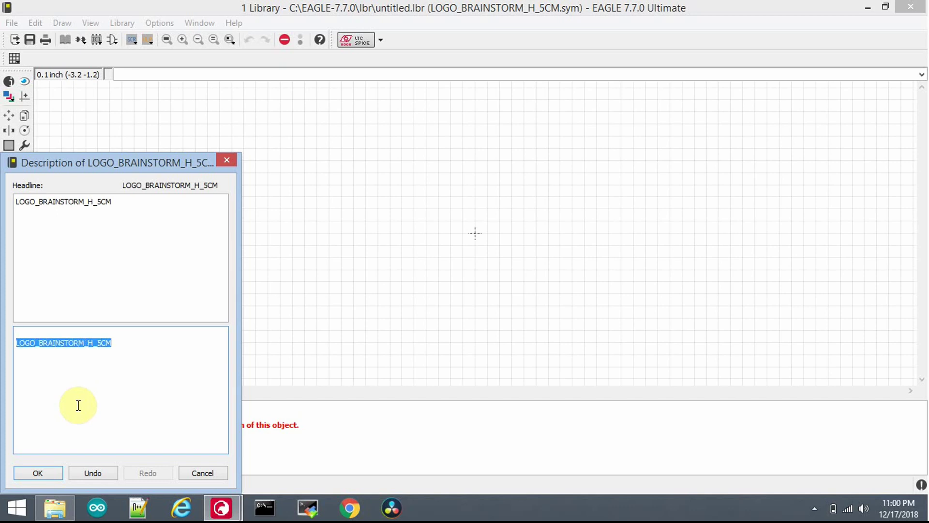
click(54, 469)
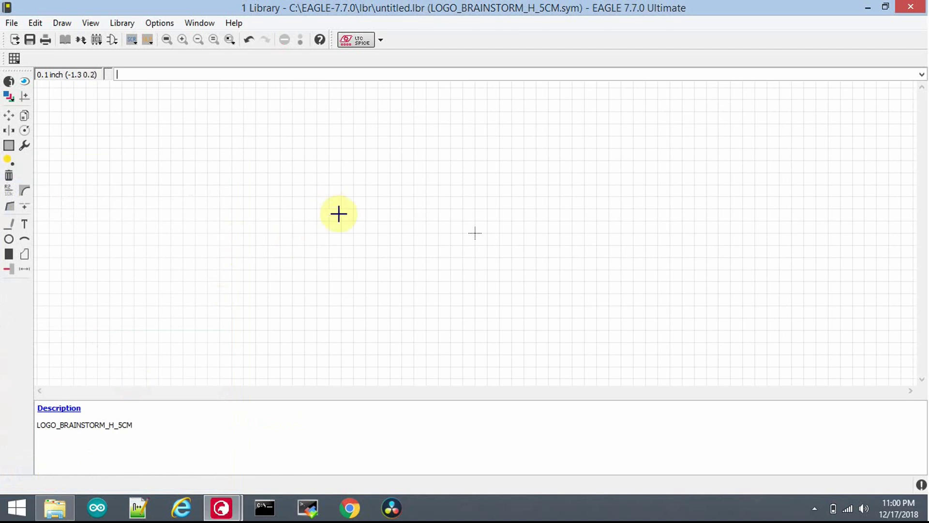
Save the library in the lbr folder under the file name logo_brainstorm.lbr
click(30, 39)
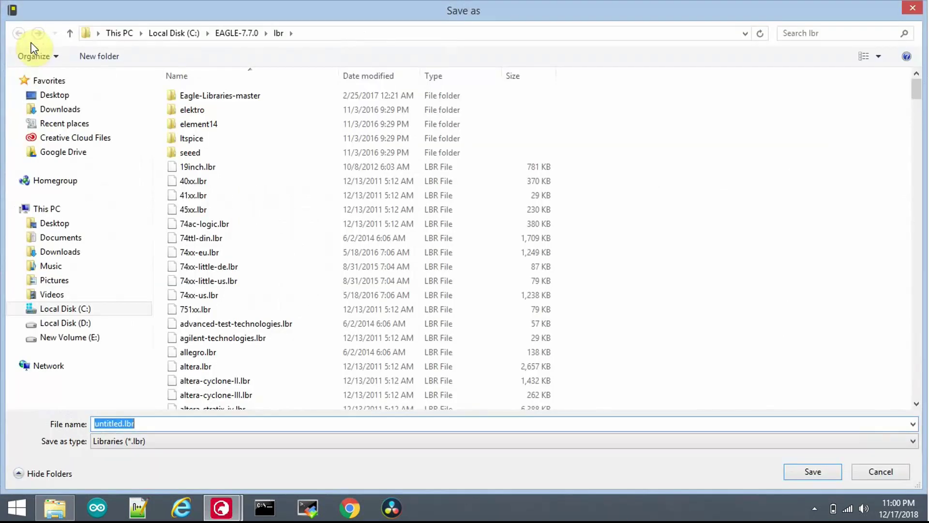
click(277, 423)
key(Left)
key(Left)
key(BackSpace)
key(BackSpace)
key(BackSpace)
key(BackSpace)
key(BackSpace)
key(BackSpace)
key(BackSpace)
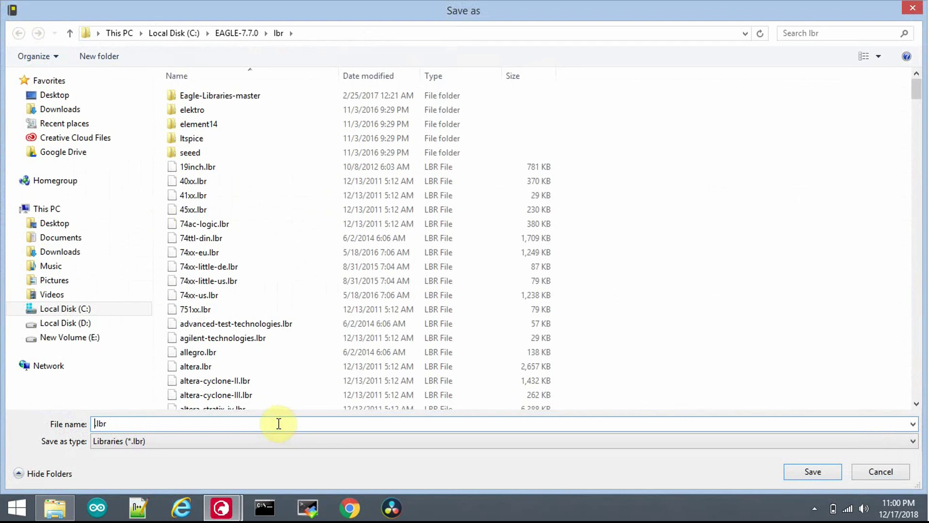
text(logo)
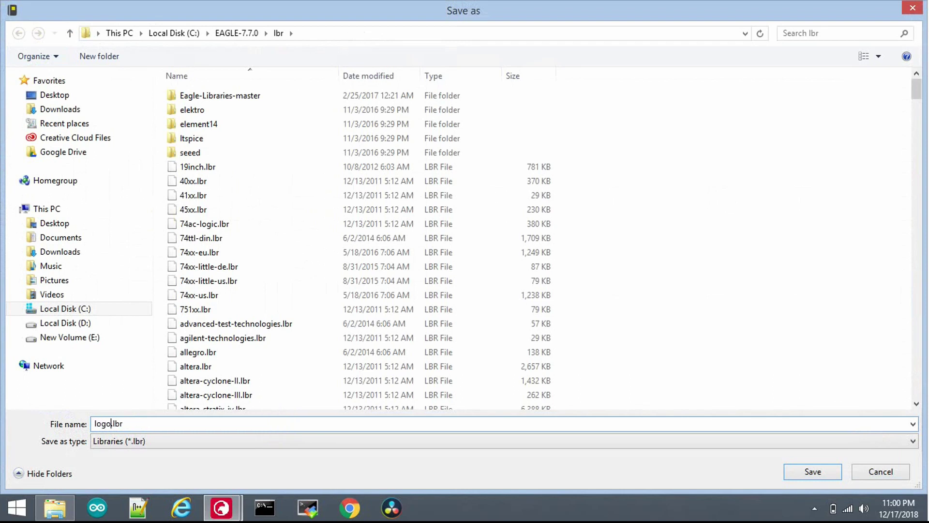
text(_brainstorm)
key(Return)
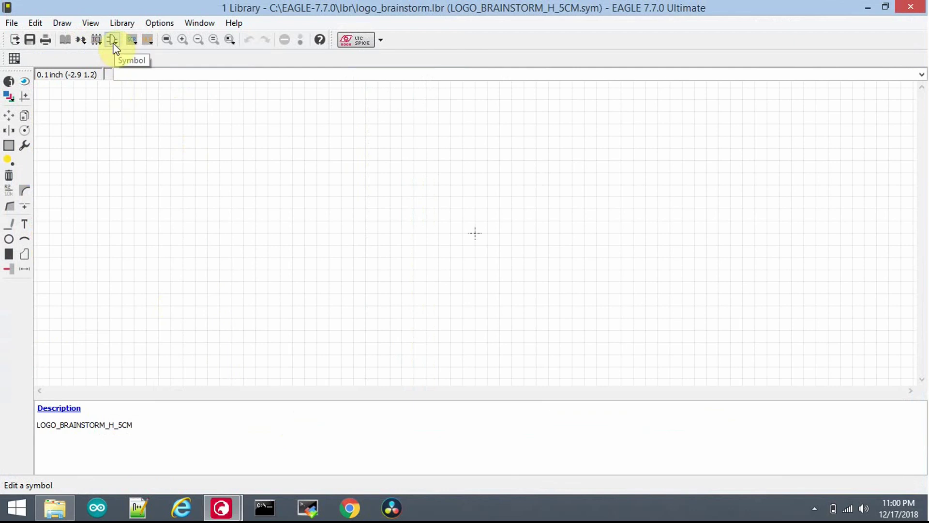
Create a new package in the library, pasting LOGO_BRAINSTORM_H_5CM as its name
click(98, 42)
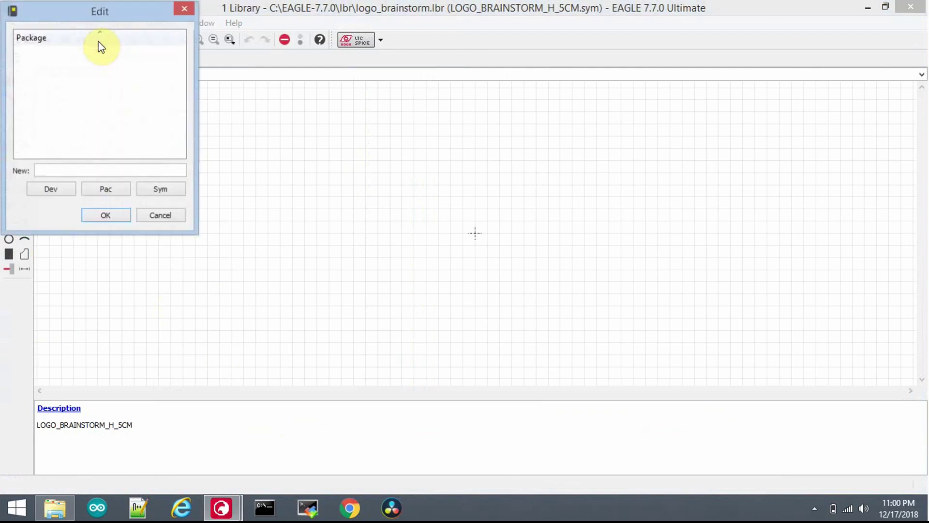
click(98, 171)
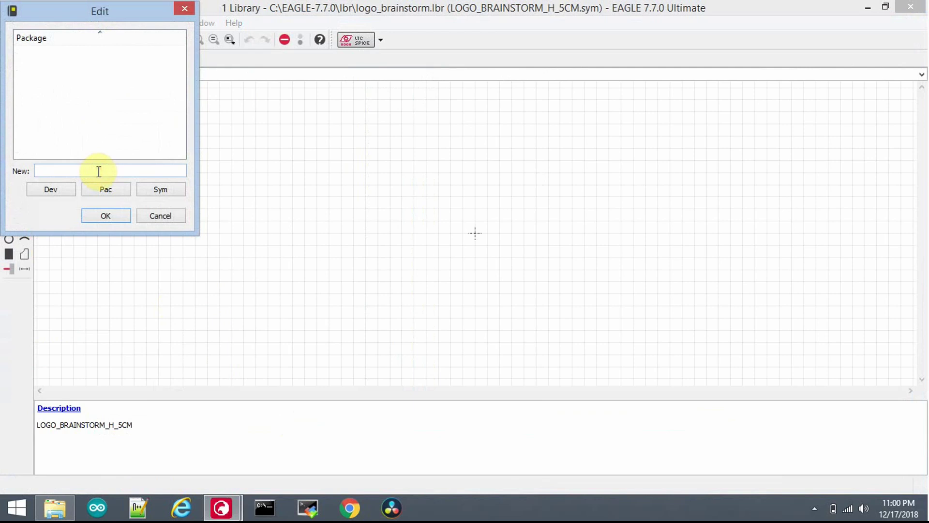
key(ctrl+v)
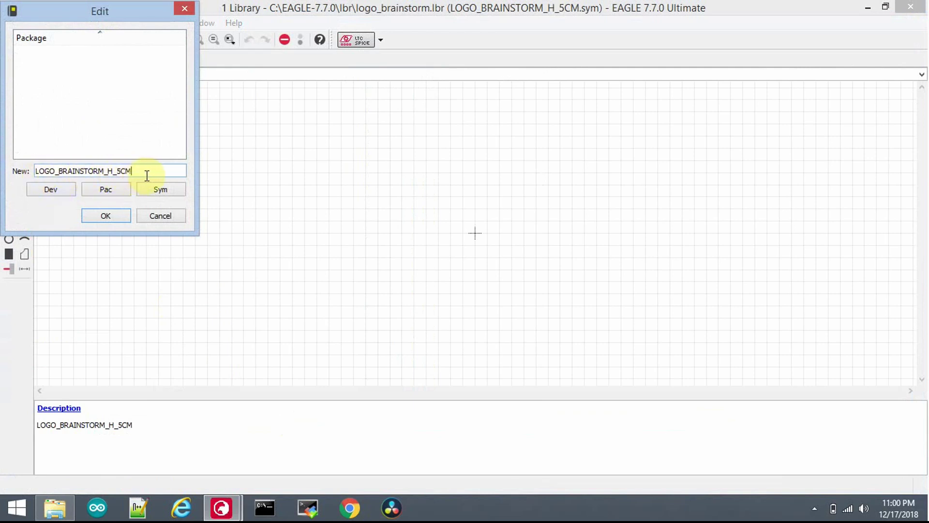
click(108, 215)
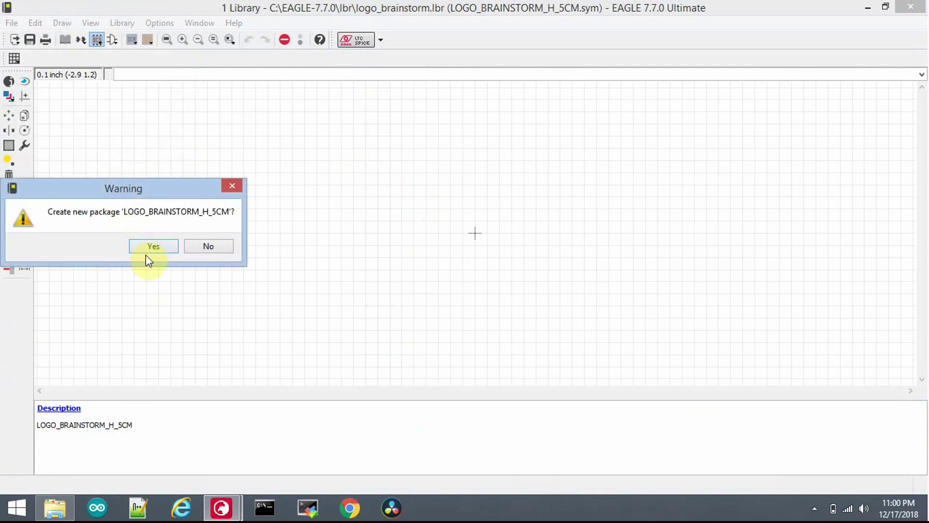
click(153, 246)
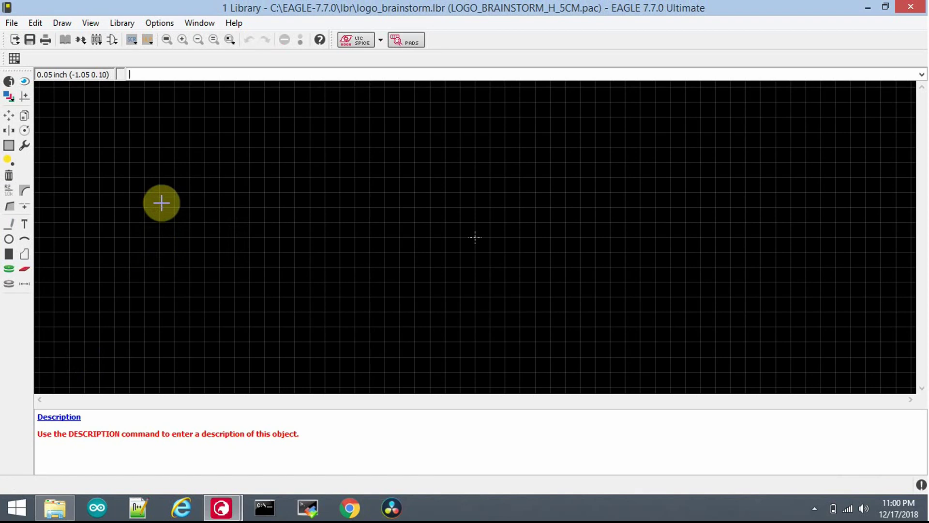
Run the import-bmp.ulp script in the package editor and proceed to its bitmap file selection
text(run)
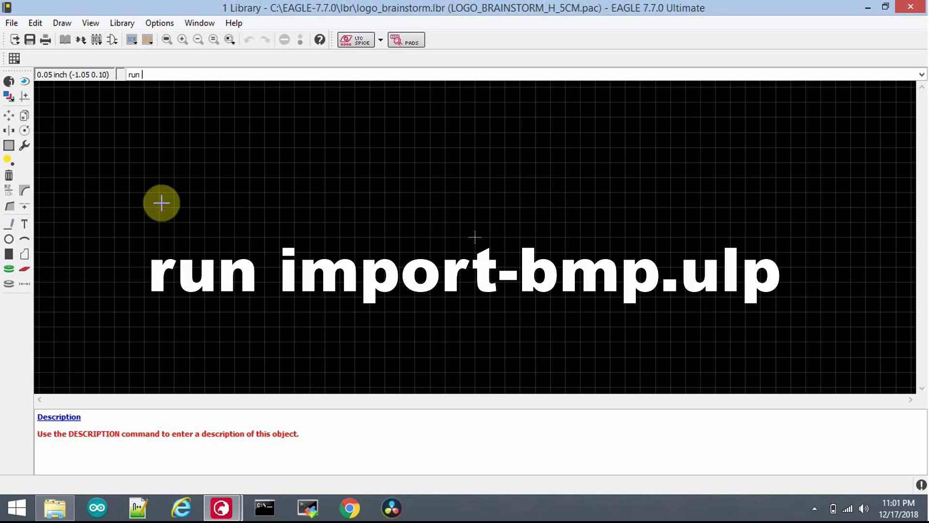
text( import-bmp)
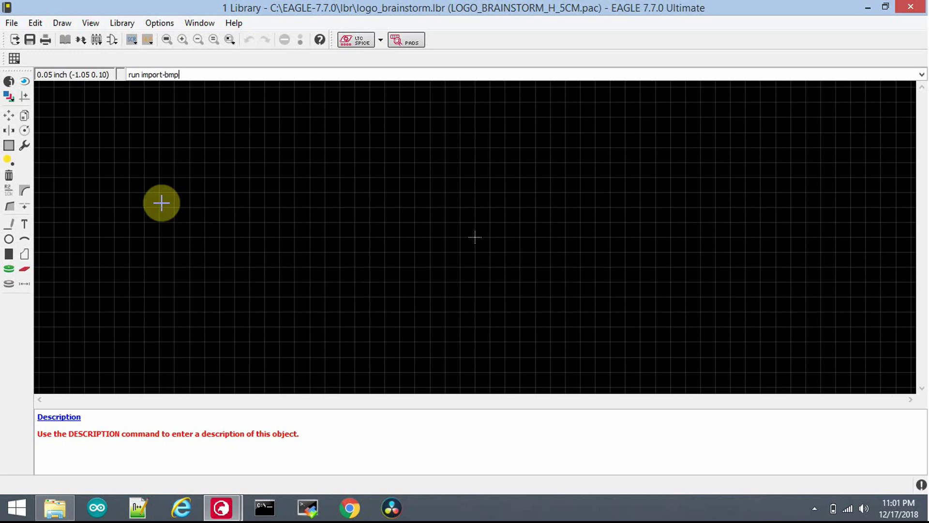
text(.ulp)
key(Return)
click(446, 349)
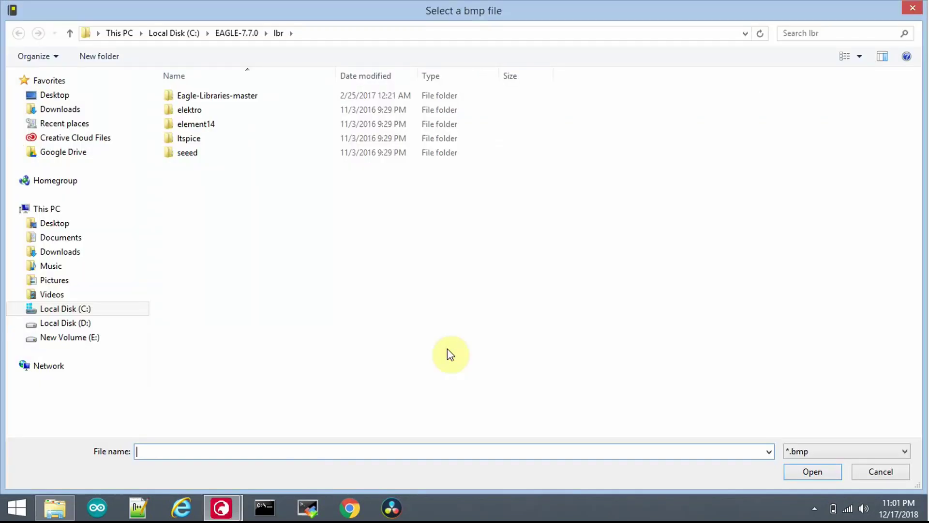
Switch to File Explorer and copy the path of the EAGLE CAD LOGO folder
click(59, 511)
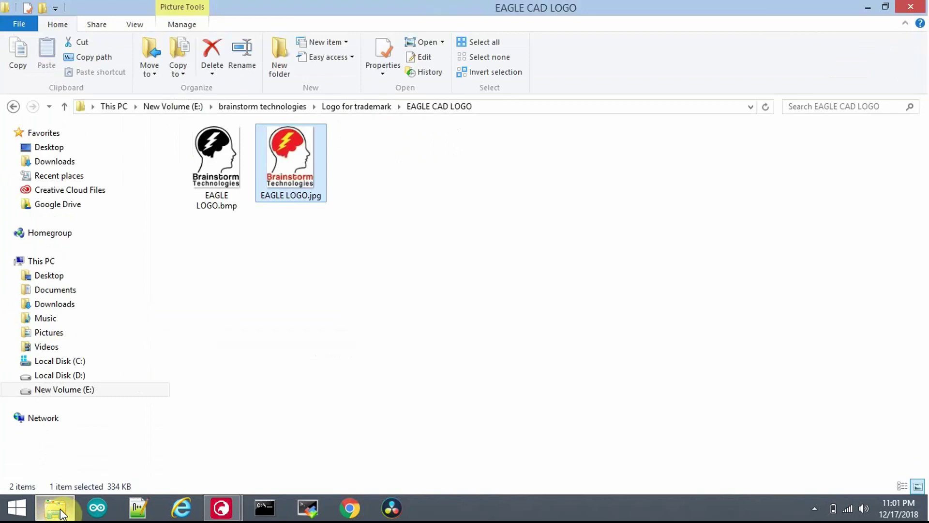
click(518, 107)
key(ctrl+c)
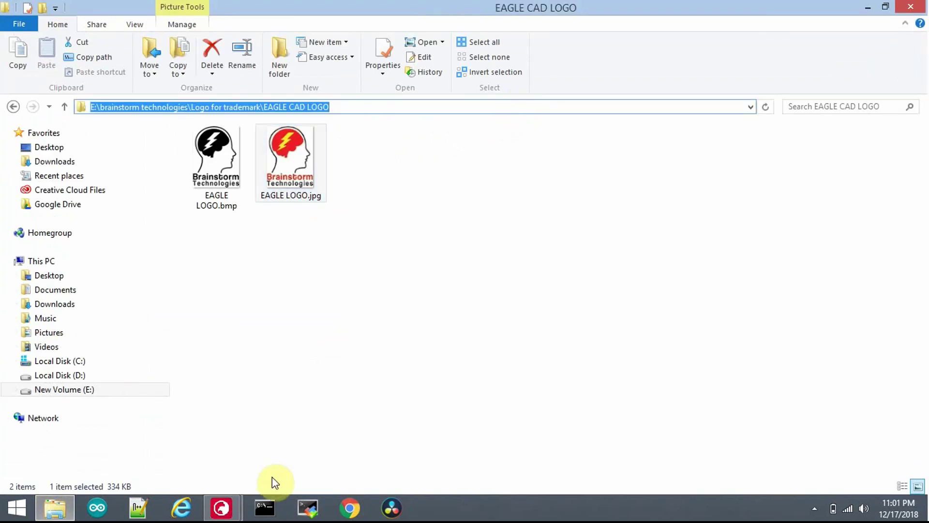
Return to the EAGLE library window and open EAGLE LOGO.bmp from the copied folder path for the import
mouse_move(234, 512)
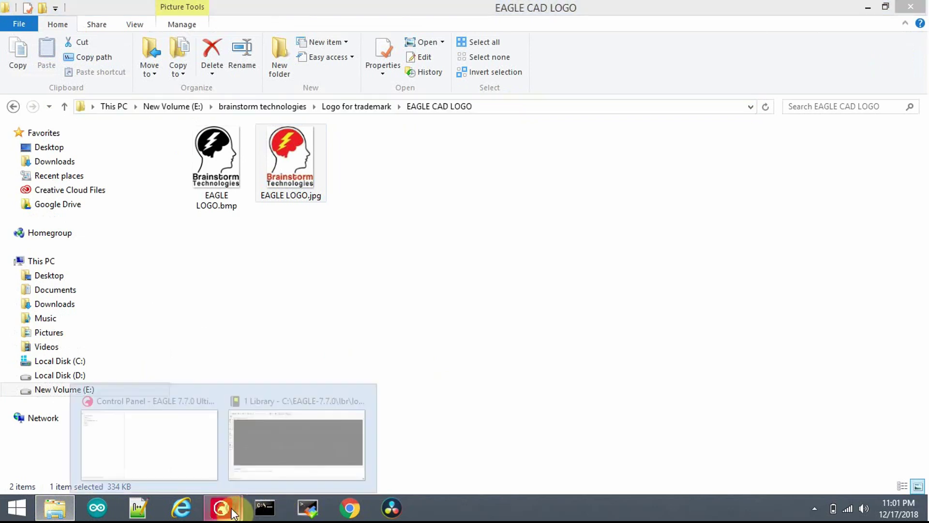
click(305, 465)
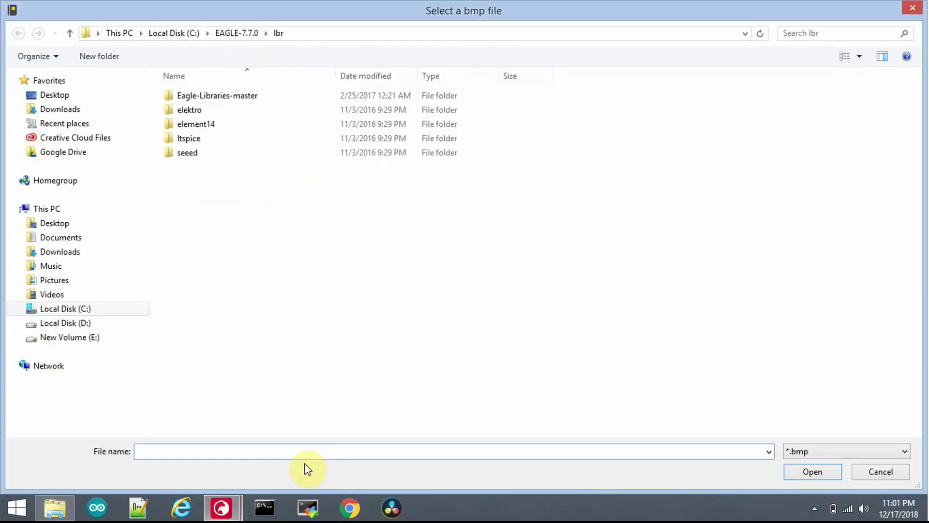
key(ctrl+v)
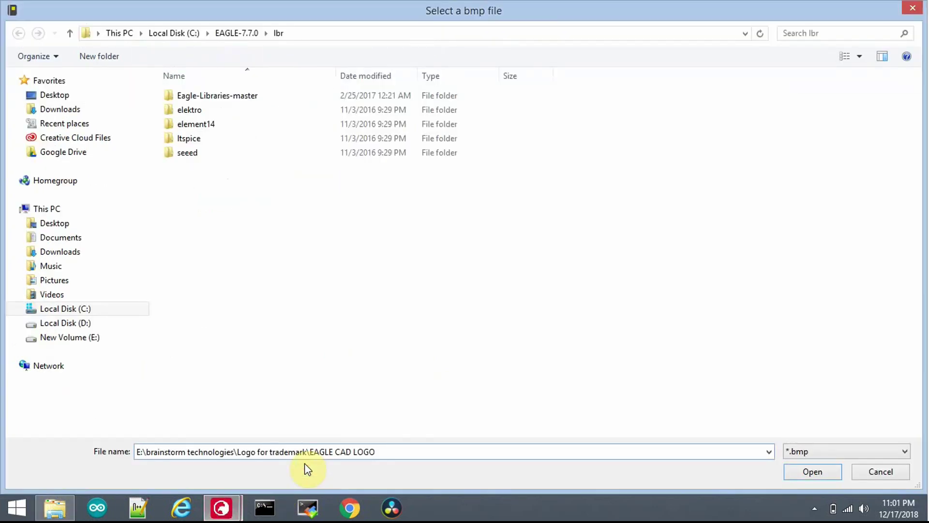
click(820, 474)
click(207, 124)
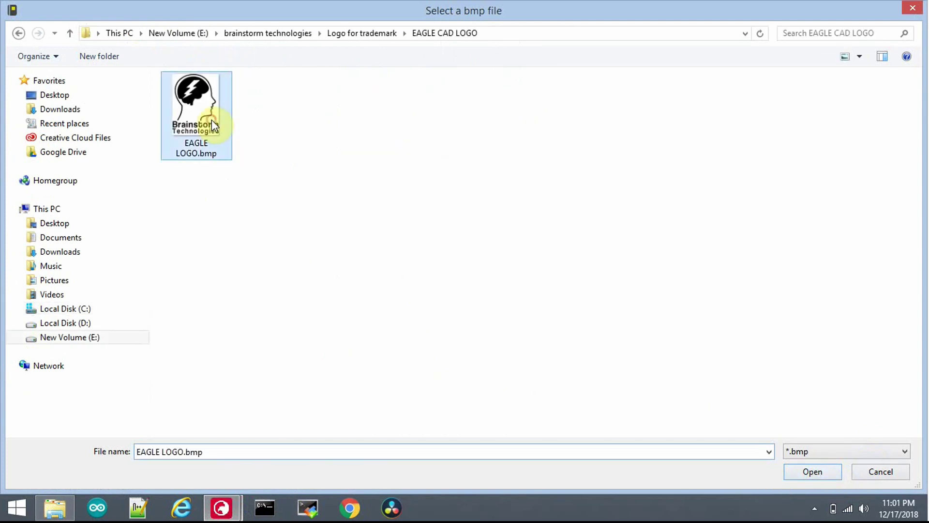
click(806, 471)
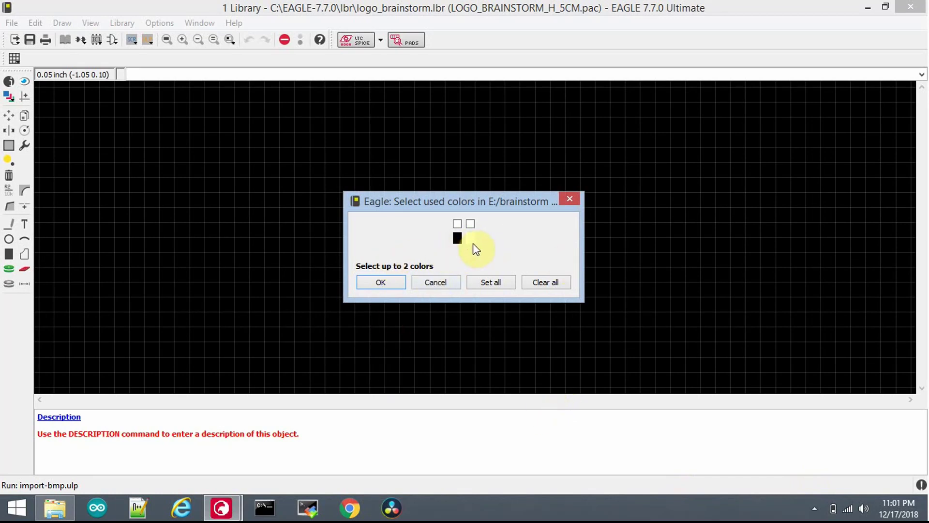
Import the bitmap's black color with start layer 201 and run the generated script to draw the logo
click(458, 224)
click(381, 284)
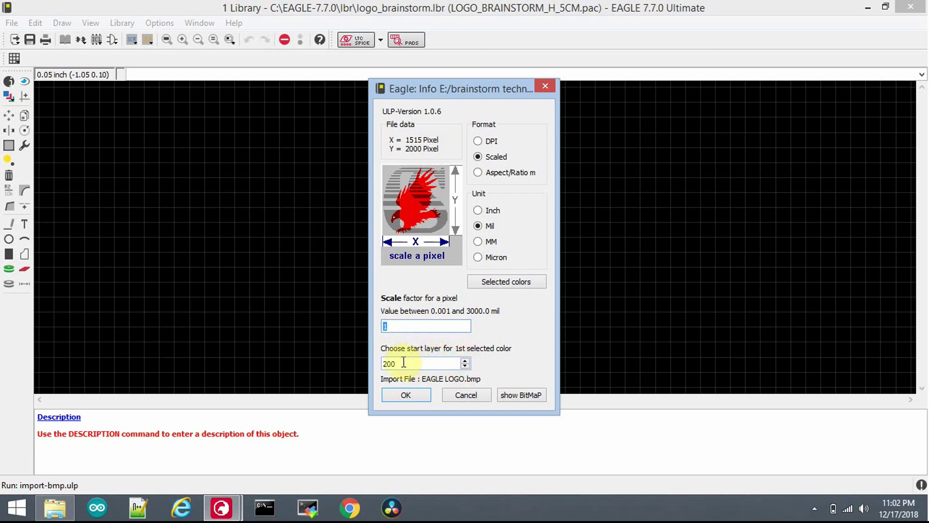
click(465, 360)
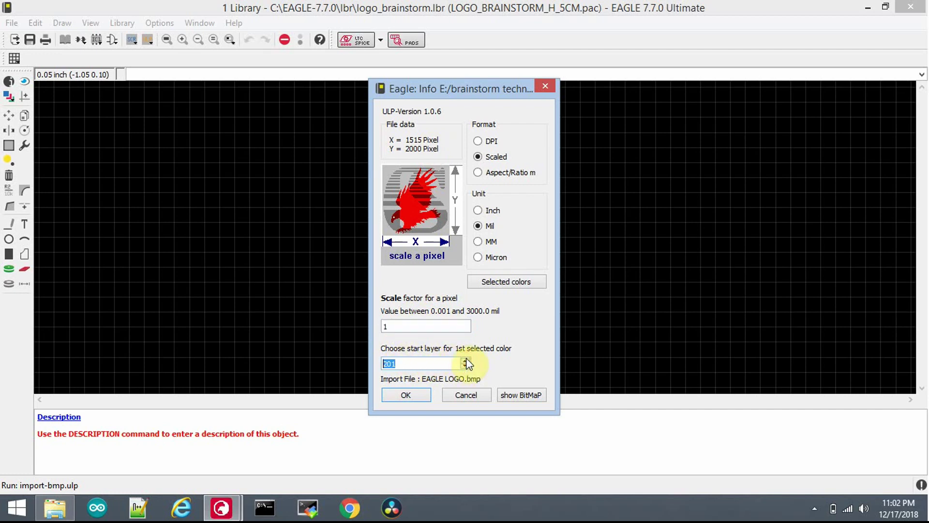
click(431, 363)
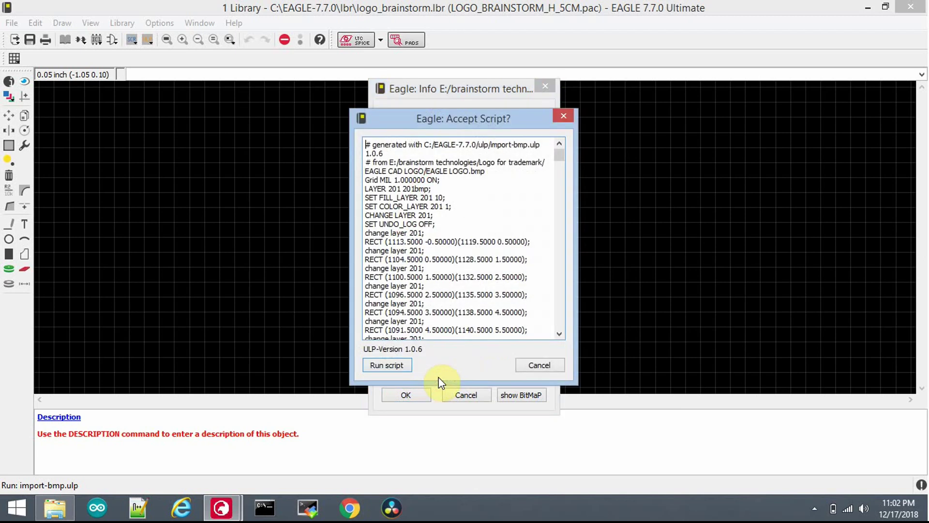
click(386, 365)
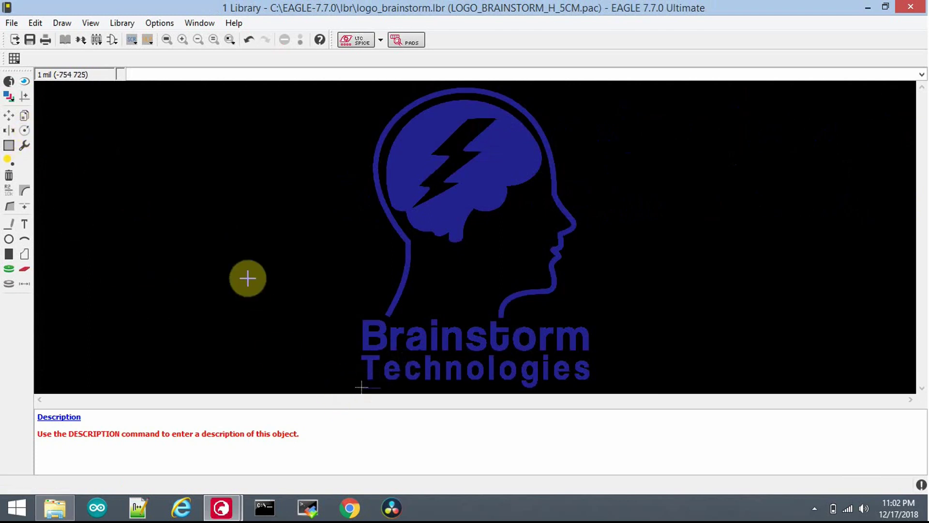
Delete the thin stray line at the origin below the word Technologies
click(199, 40)
click(228, 40)
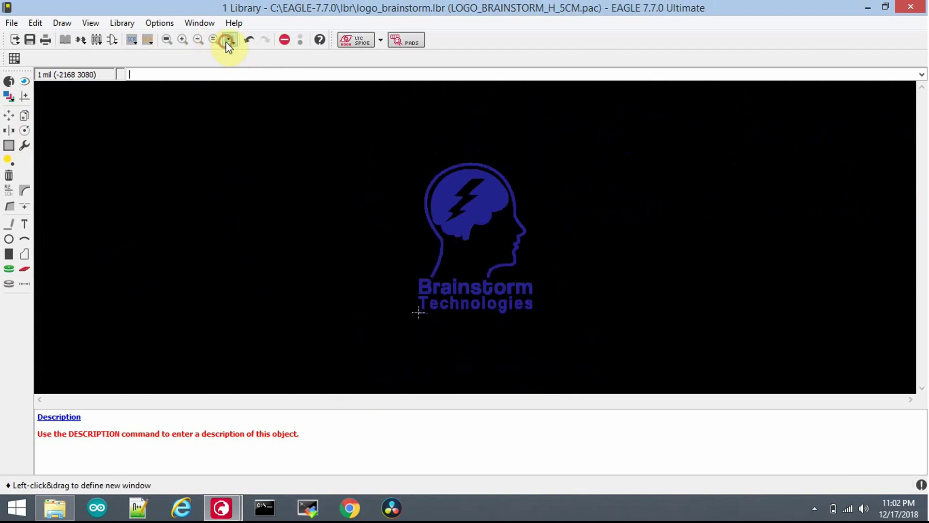
drag(404, 303, 441, 329)
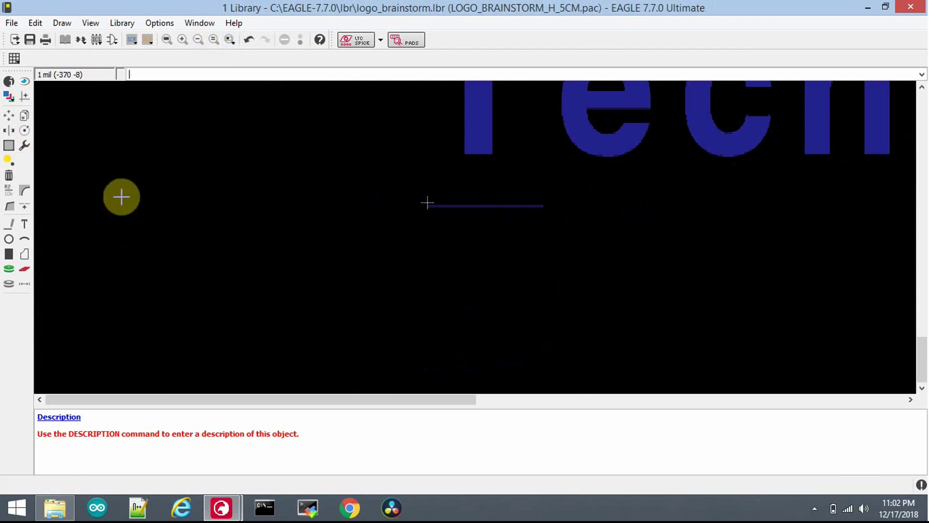
click(9, 176)
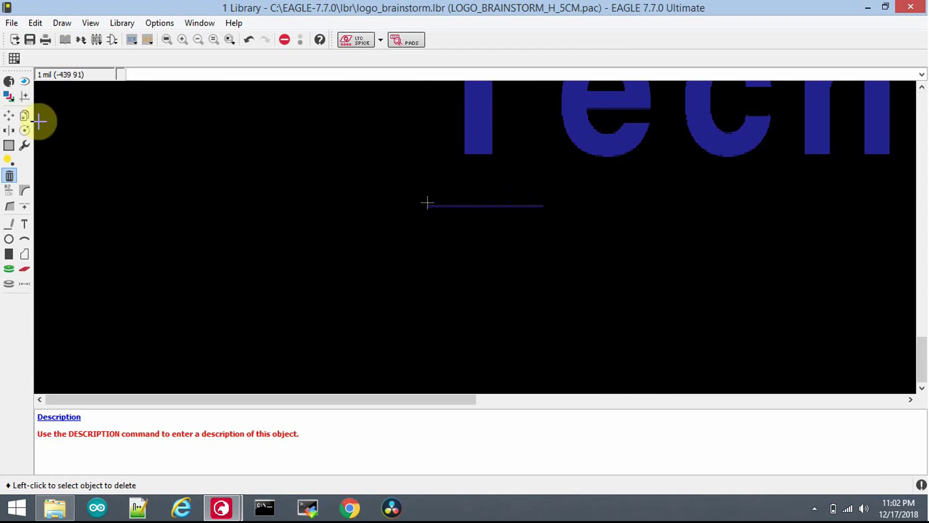
click(464, 207)
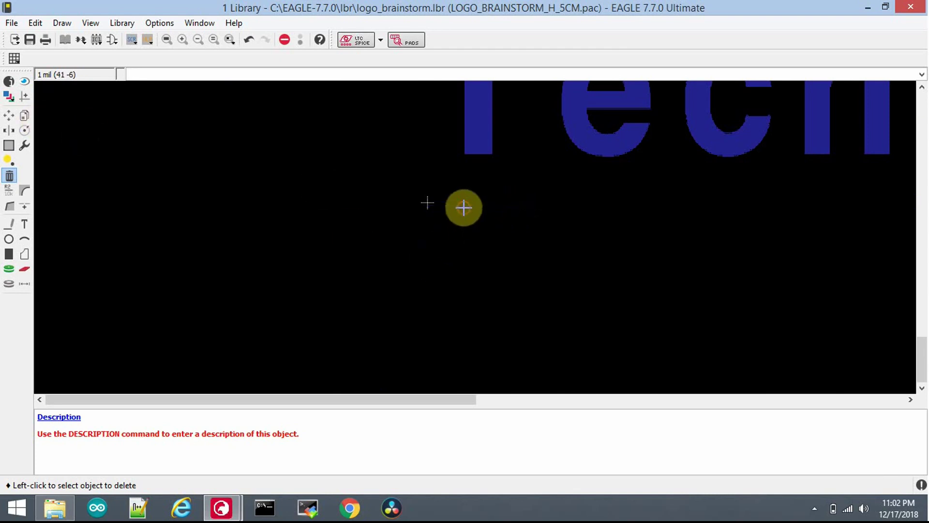
click(168, 40)
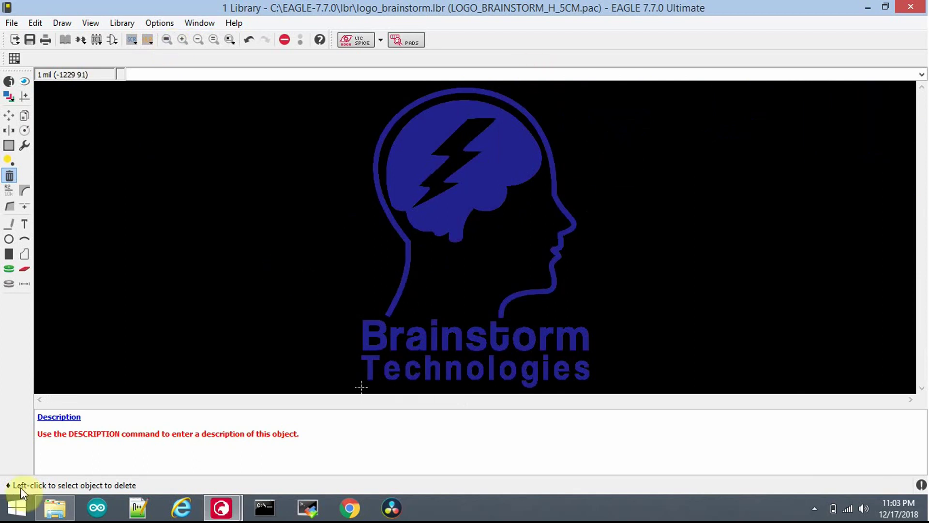
Set the package's description to LOGO_BRAINSTORM_H_5CM and save the library
click(61, 417)
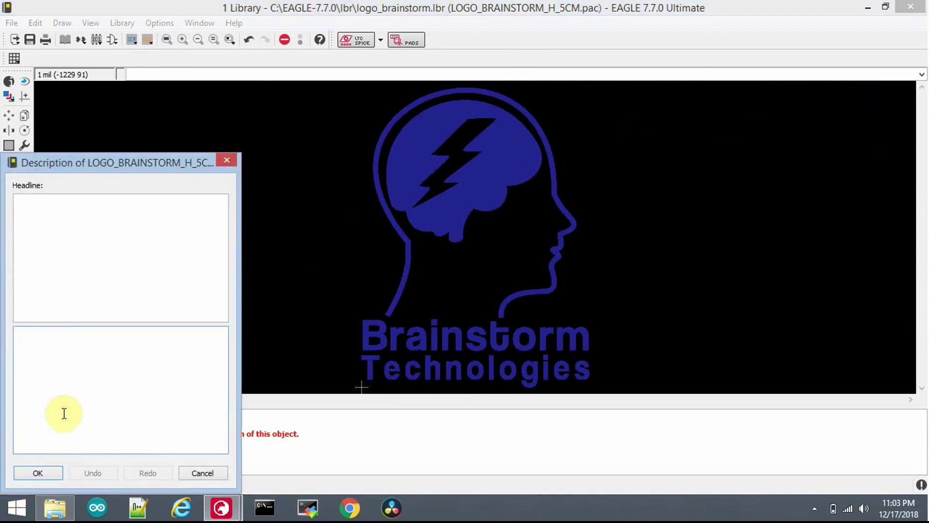
text(LO)
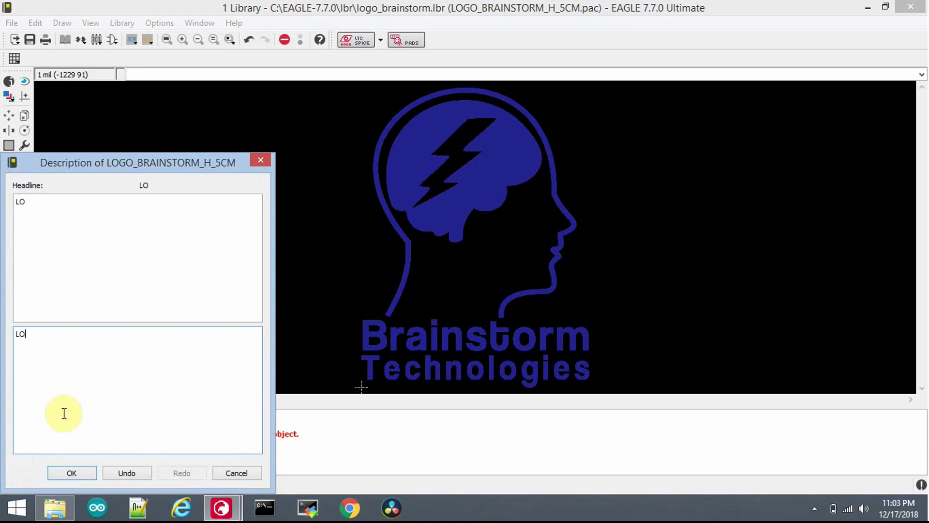
text(GO_BRAIN)
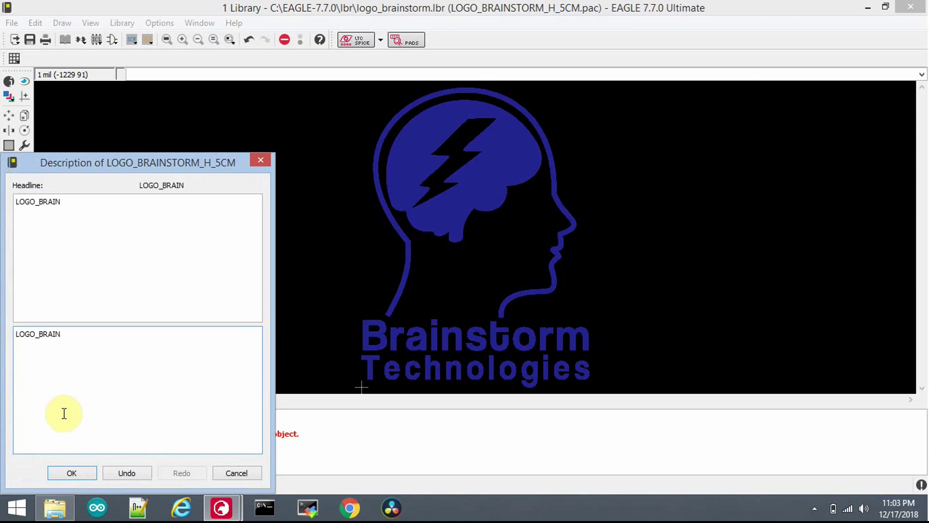
text(STORM_H_5CM)
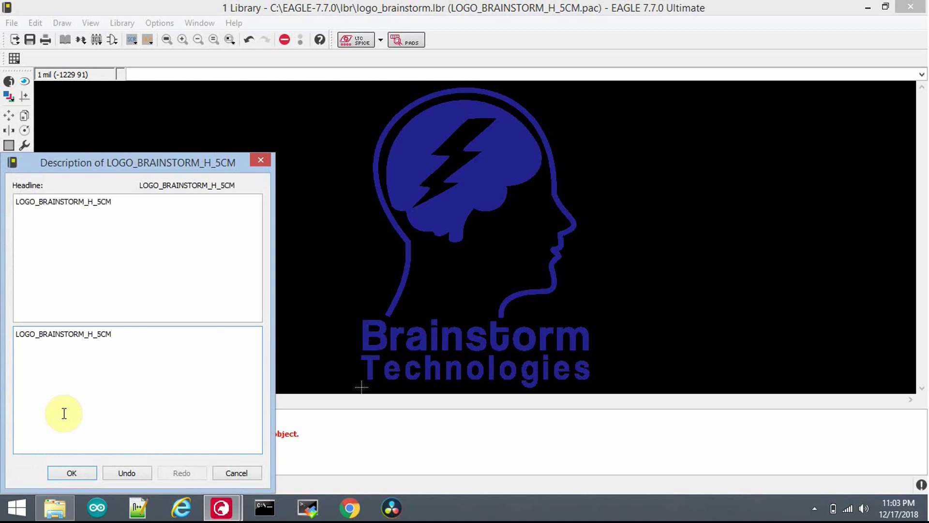
click(81, 470)
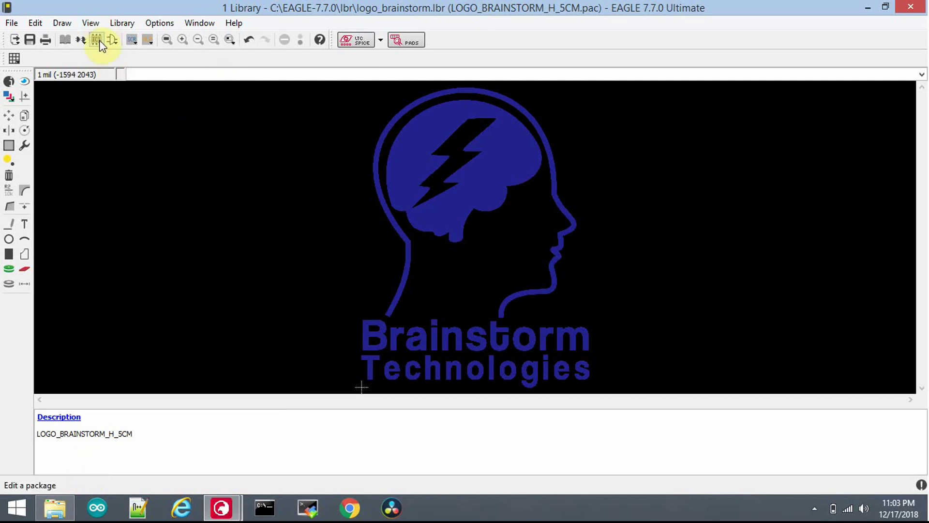
click(30, 40)
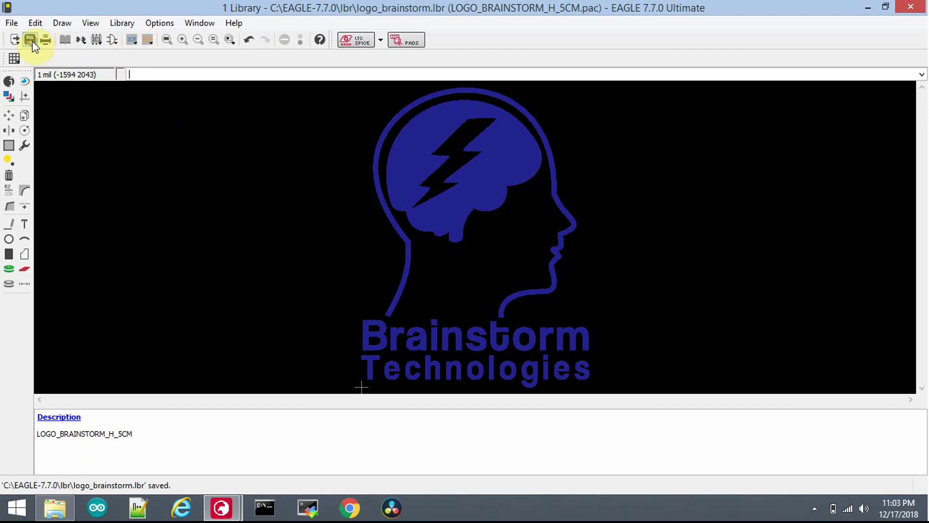
Create the device LOGO_BRAINSTORM_H_5CM and add the LOGO_BRAINSTORM_H_5CM package to it as an unnamed variant
click(81, 40)
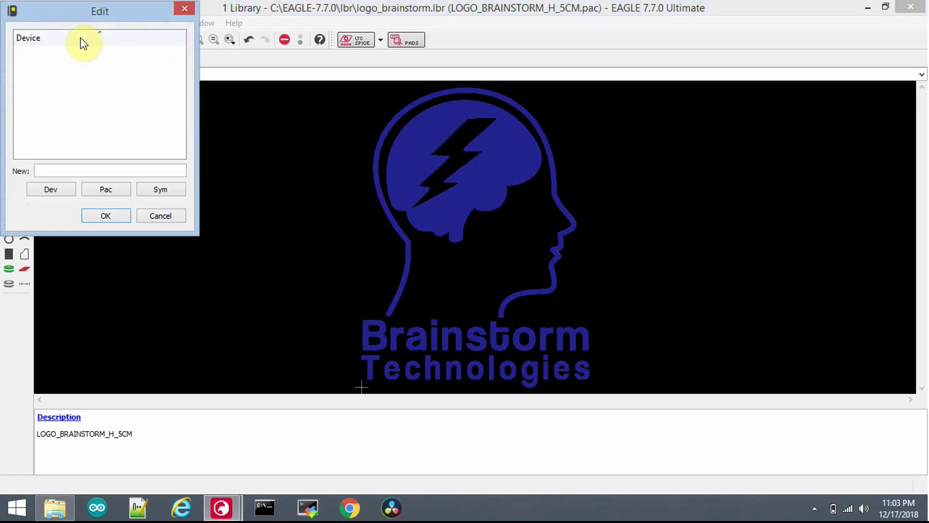
click(85, 165)
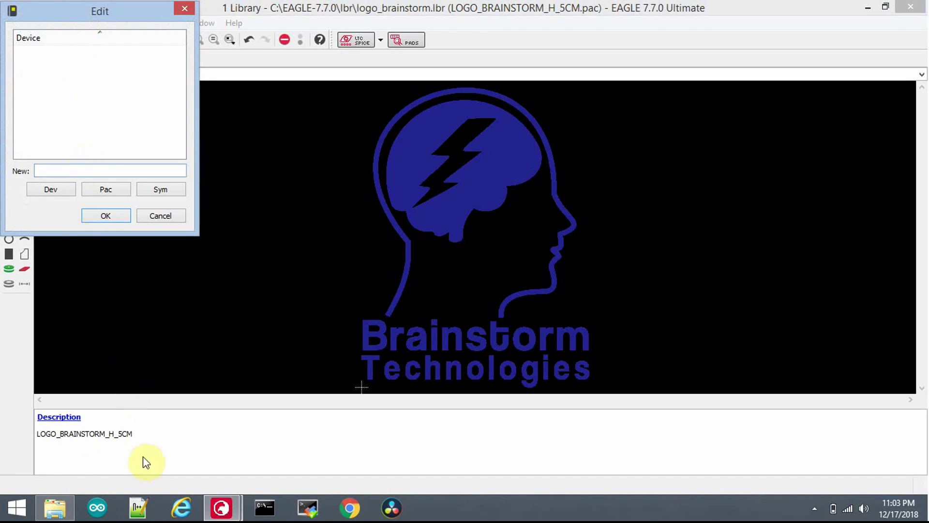
click(142, 434)
text(LOGO_BRAINSTORM_H_5CM)
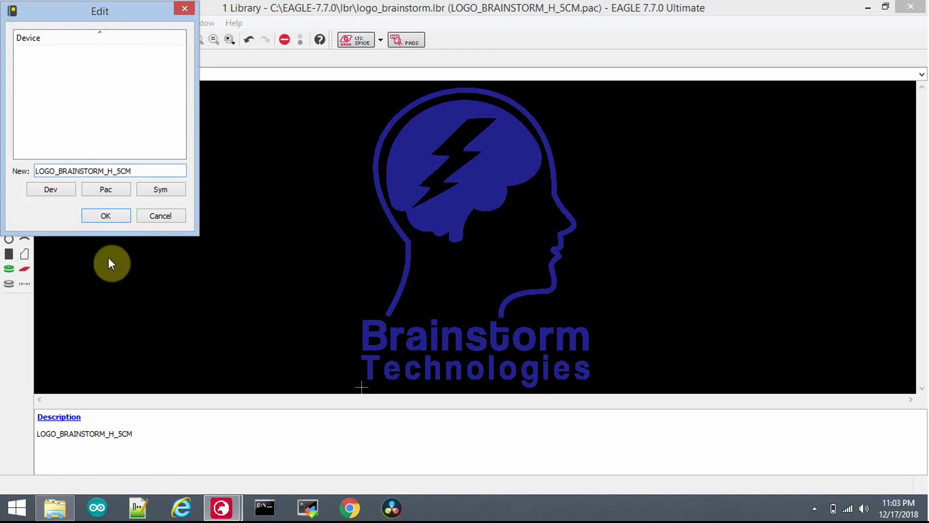
click(115, 219)
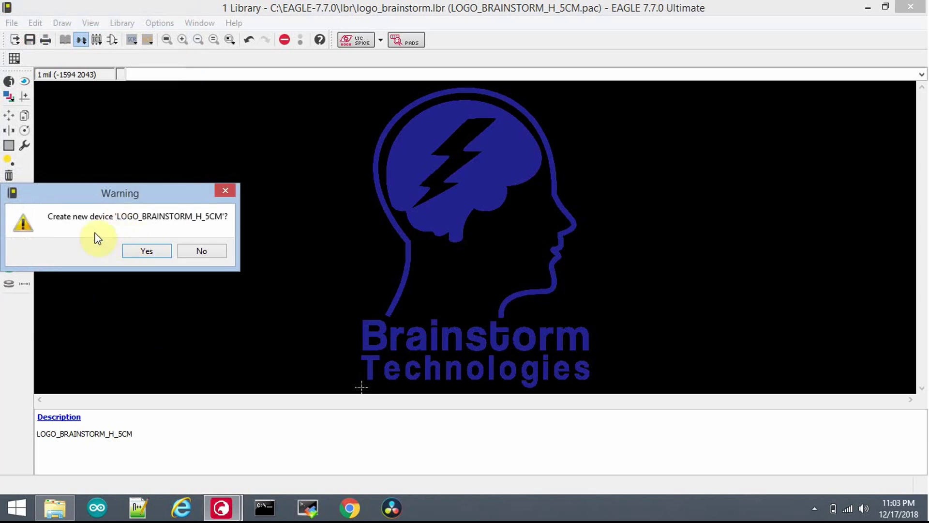
click(138, 251)
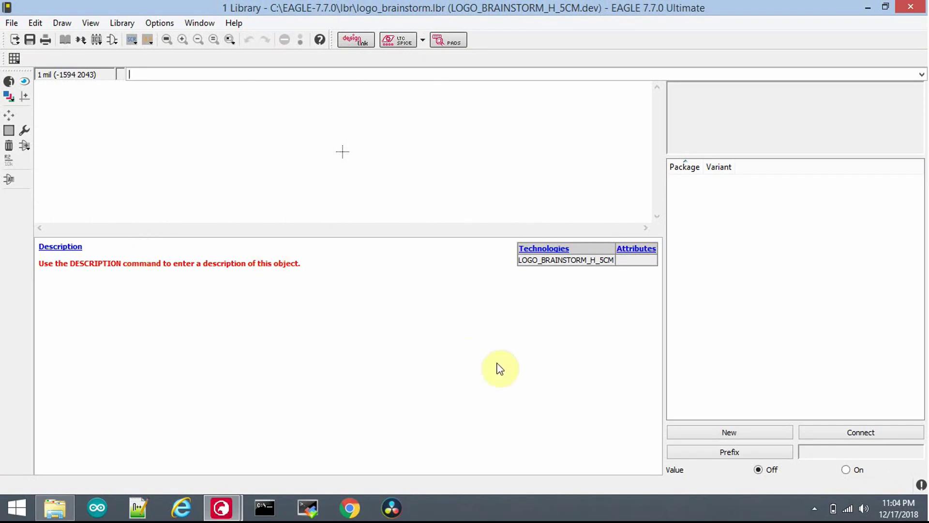
click(727, 433)
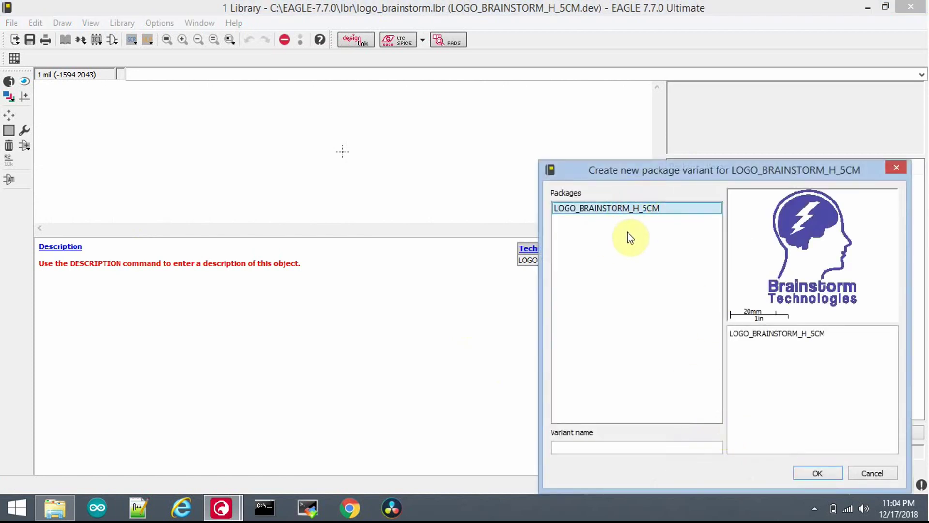
click(817, 474)
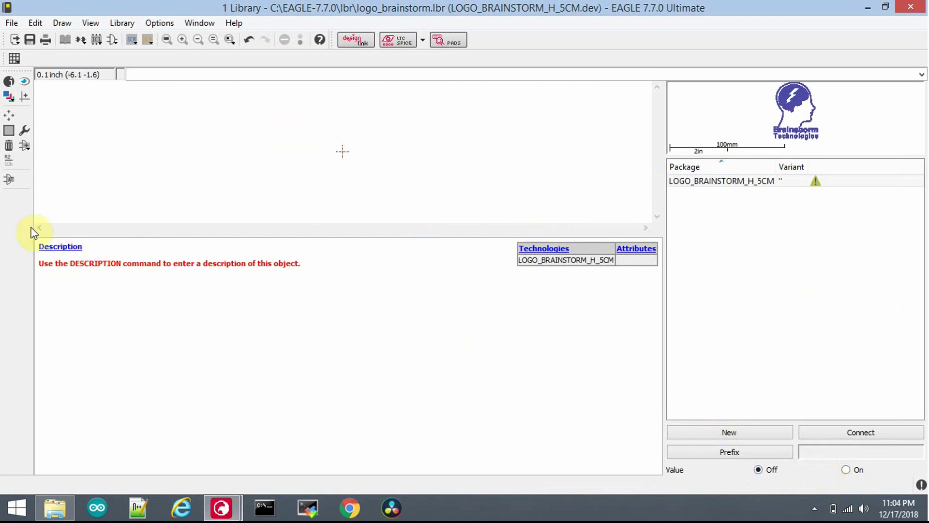
Set the device's description to LOGO_BRAINSTROM_H_5CM and save the library
click(67, 246)
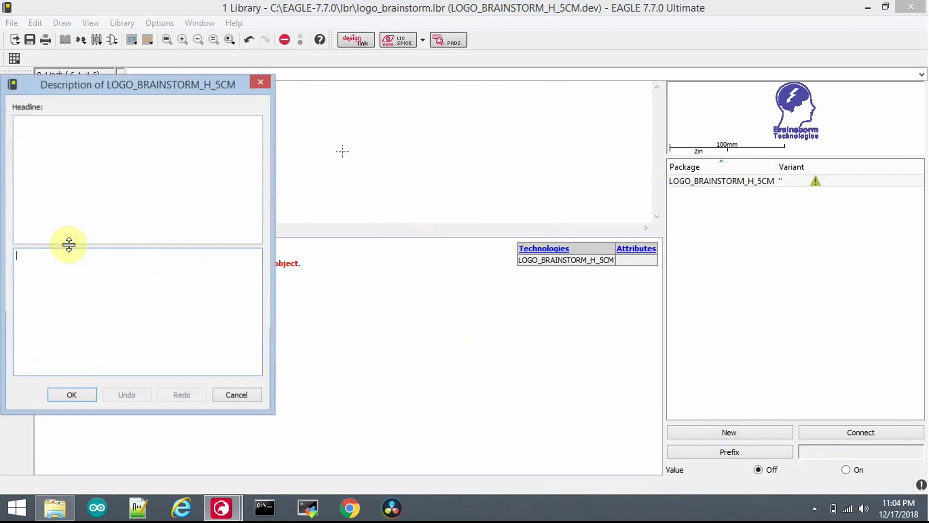
text(LOGO_BRAINST)
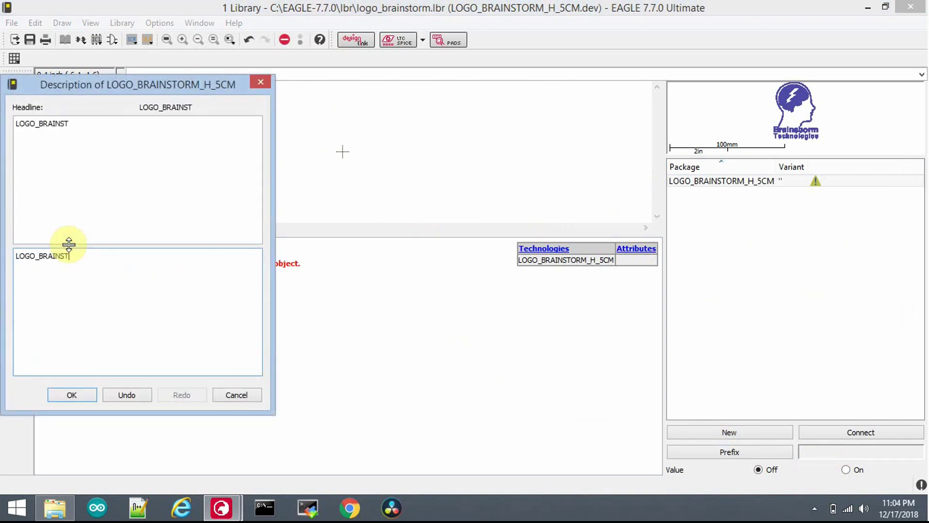
text(ROM_H_5CM)
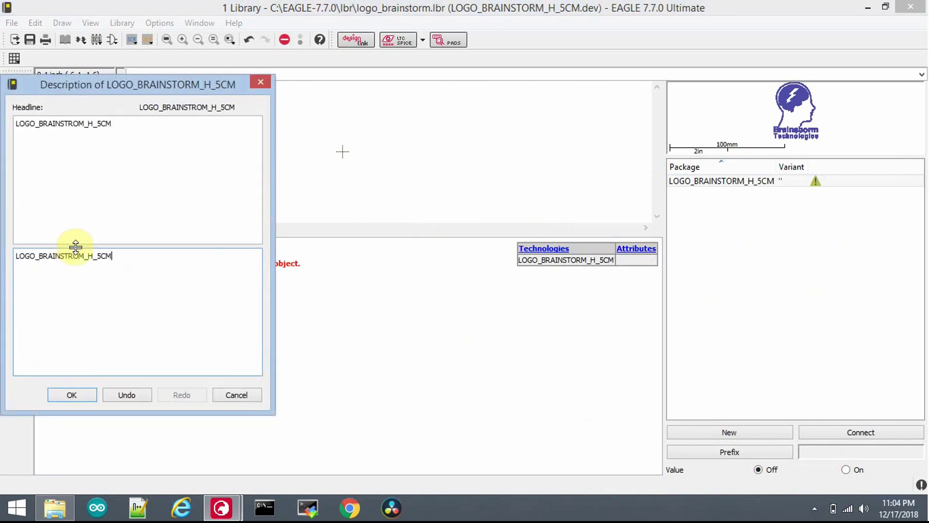
click(67, 395)
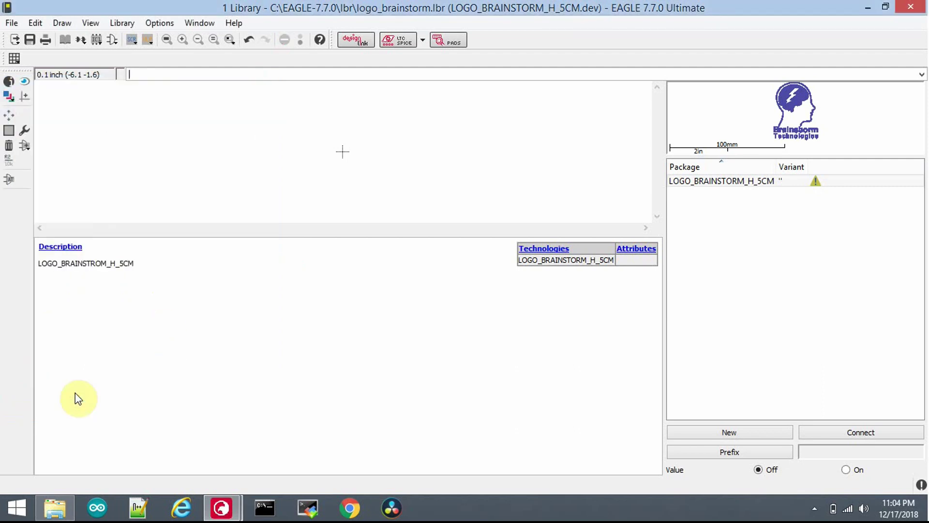
click(37, 41)
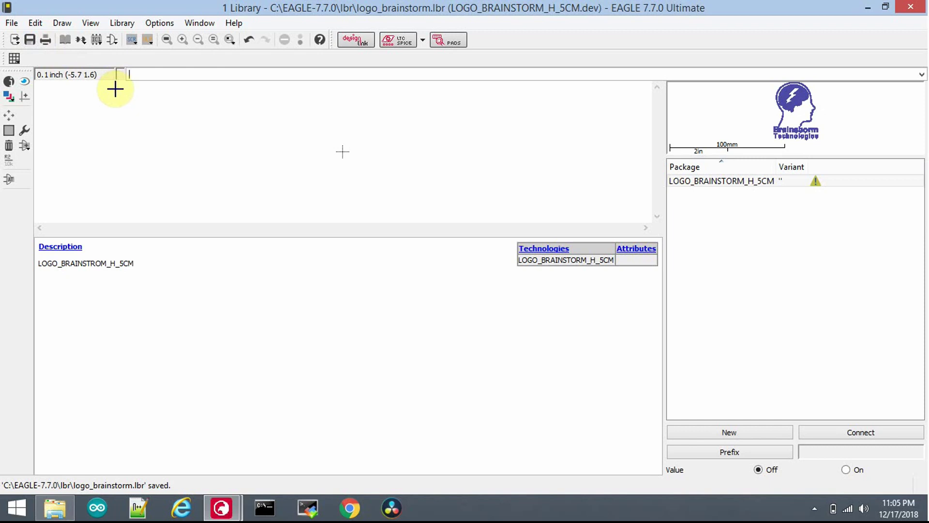
Create a new symbol named LOGO_BRAINSTROM_H_1.25CM in the library
click(109, 41)
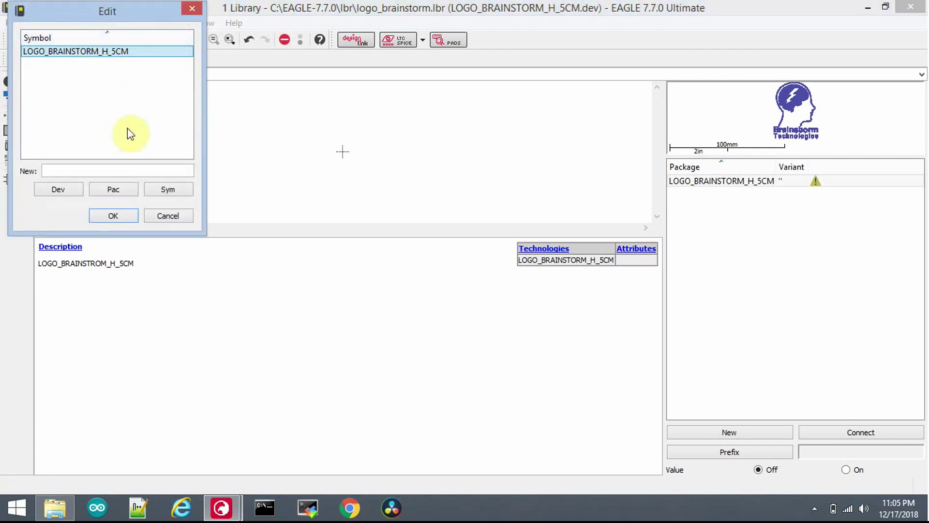
click(106, 172)
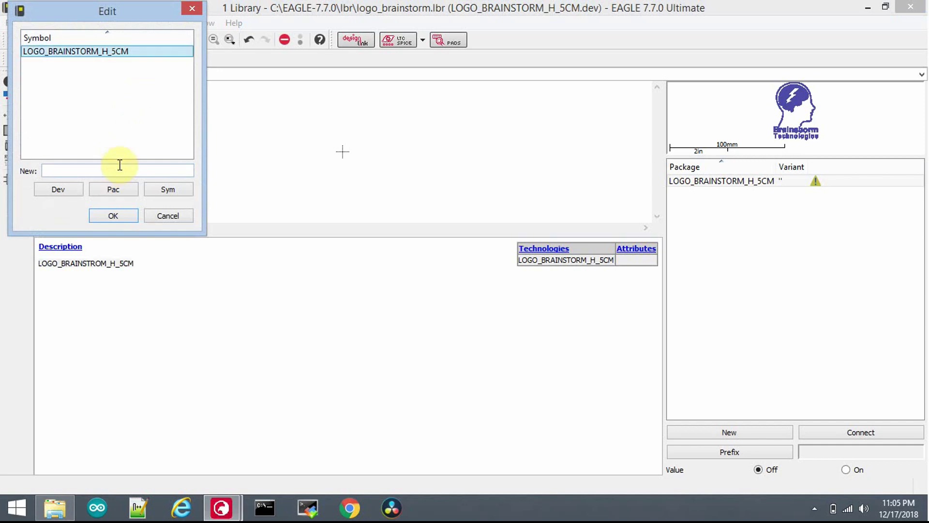
text(LOGO_BRAINSTROM_H_5CM)
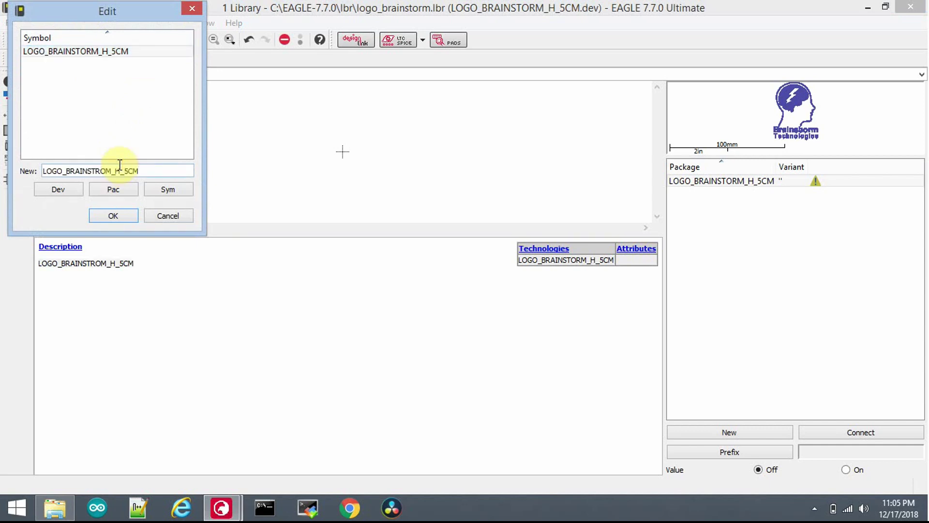
key(BackSpace)
text(1.25)
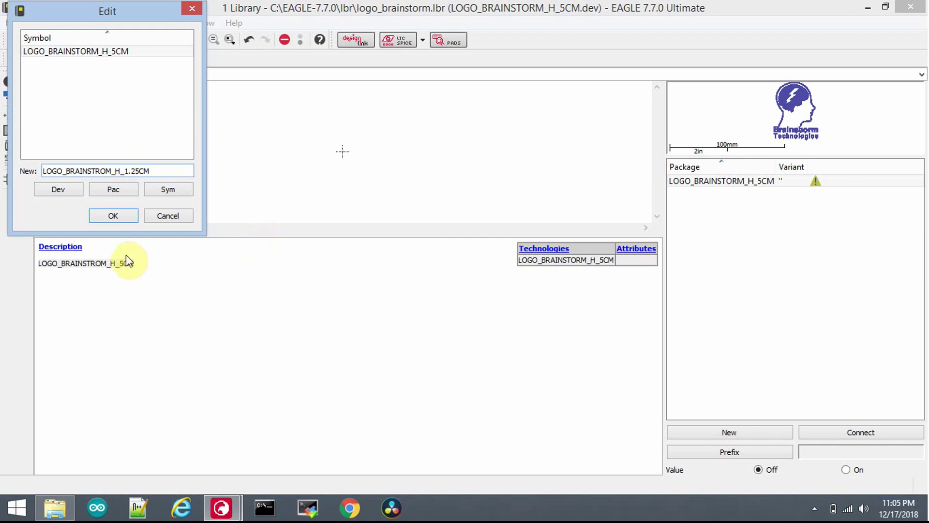
click(126, 217)
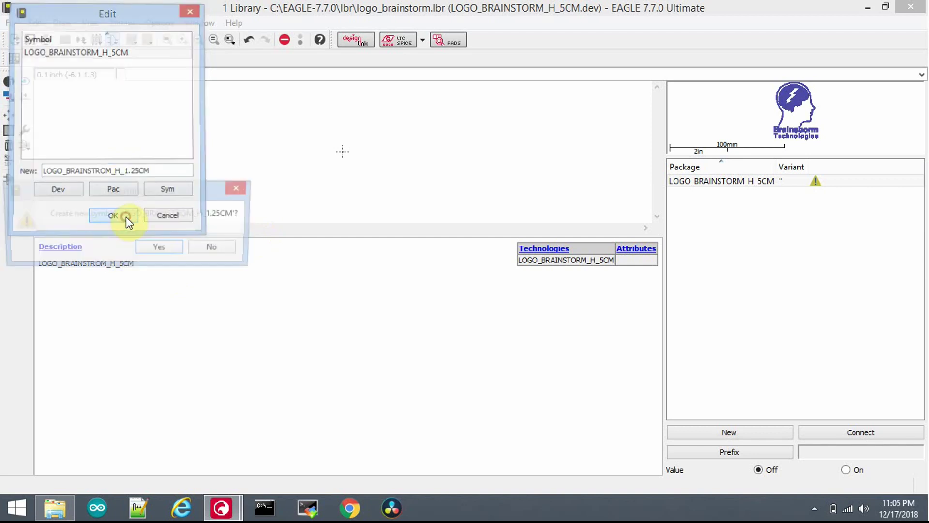
click(158, 250)
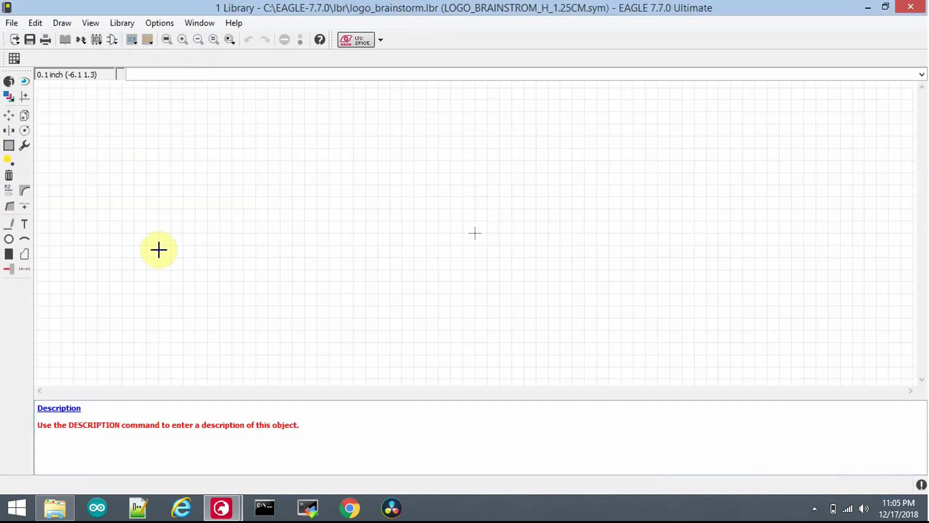
Set the symbol's description to LOGO_BRAINSTROM_H_1.25CM, copying that text for reuse, and save the library
click(73, 407)
text(LOGO_BRAINSTROM_H_5CM)
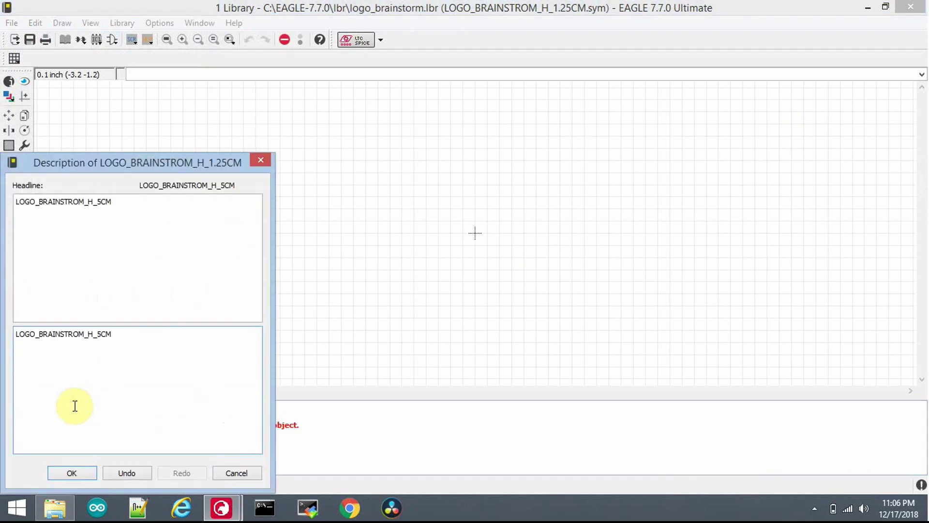
key(Left)
key(Left)
key(Left)
text(1.2)
key(Home)
key(shift+Right)
key(shift+Right)
key(shift+Right)
key(shift+Right)
key(shift+Right)
key(shift+Right)
key(shift+Right)
key(shift+Right)
key(shift+Right)
key(shift+Right)
key(shift+Right)
key(shift+Right)
key(shift+Right)
key(shift+Right)
key(shift+Right)
key(shift+Right)
key(shift+Right)
key(shift+Right)
key(shift+Right)
key(shift+Right)
key(ctrl+c)
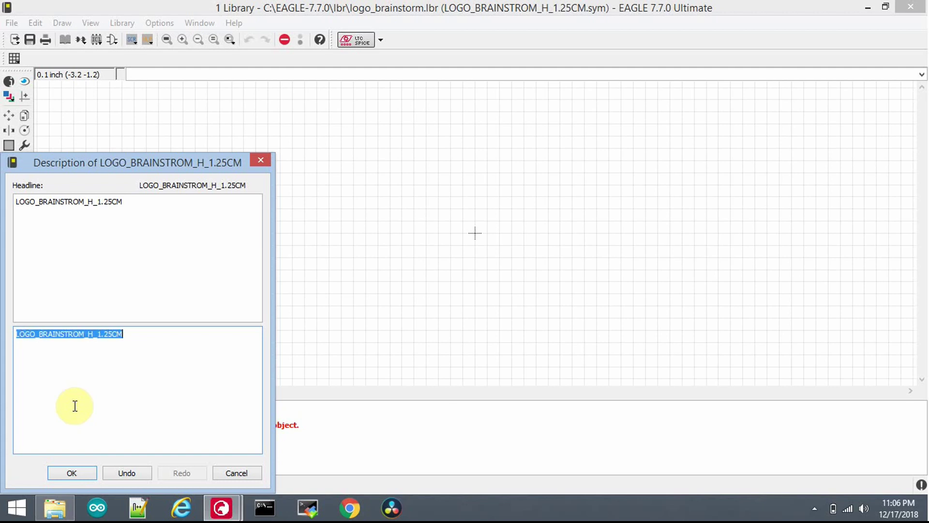
click(74, 473)
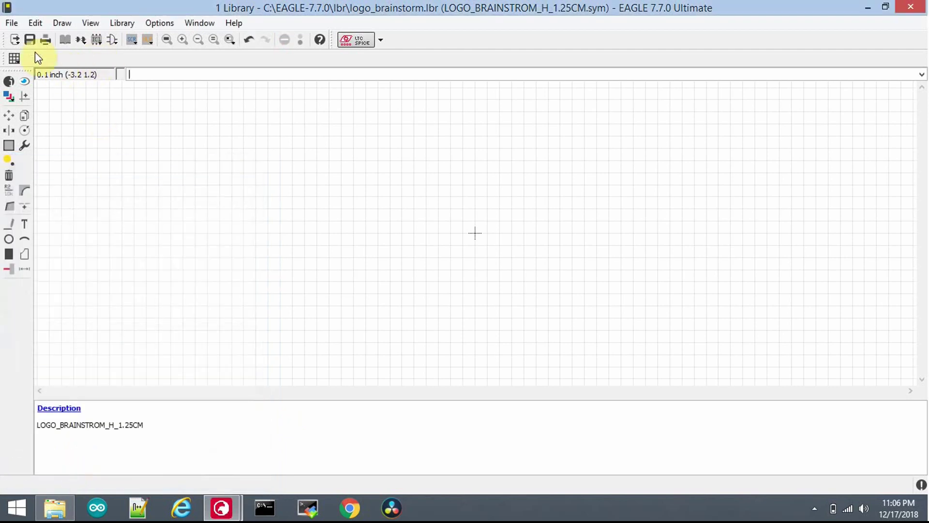
click(30, 39)
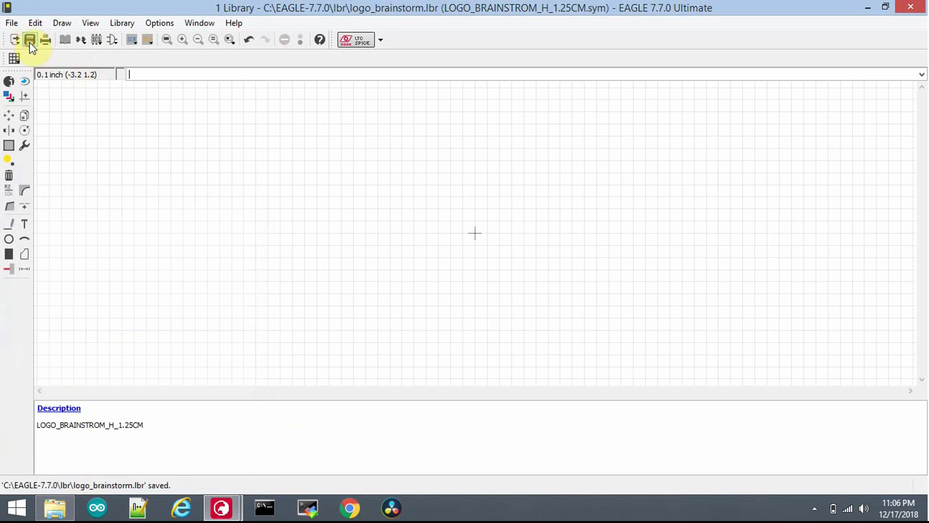
Create a new package with the copied name LOGO_BRAINSTROM_H_1.25CM
click(95, 40)
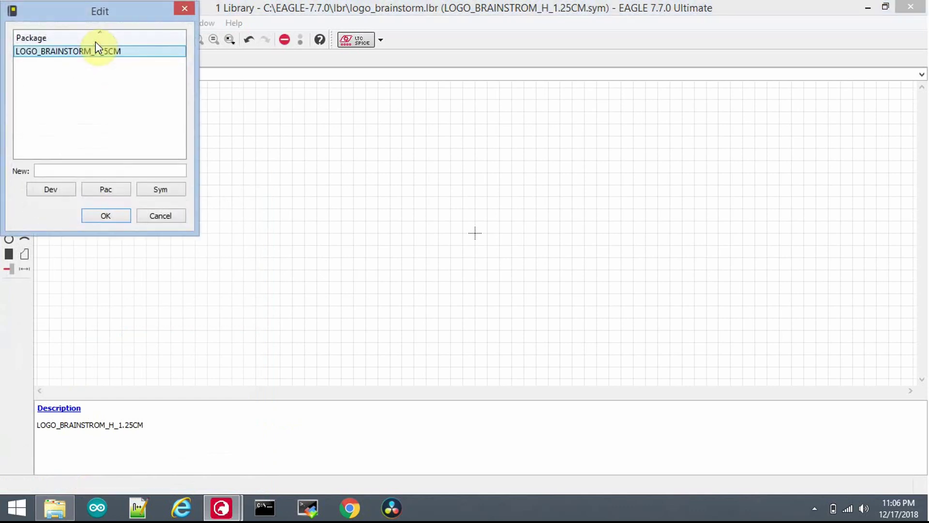
click(102, 171)
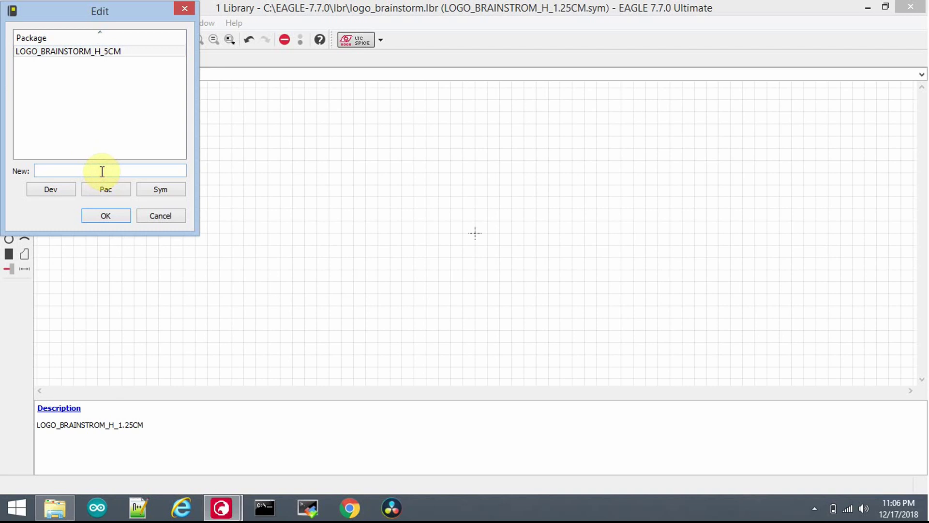
key(ctrl+v)
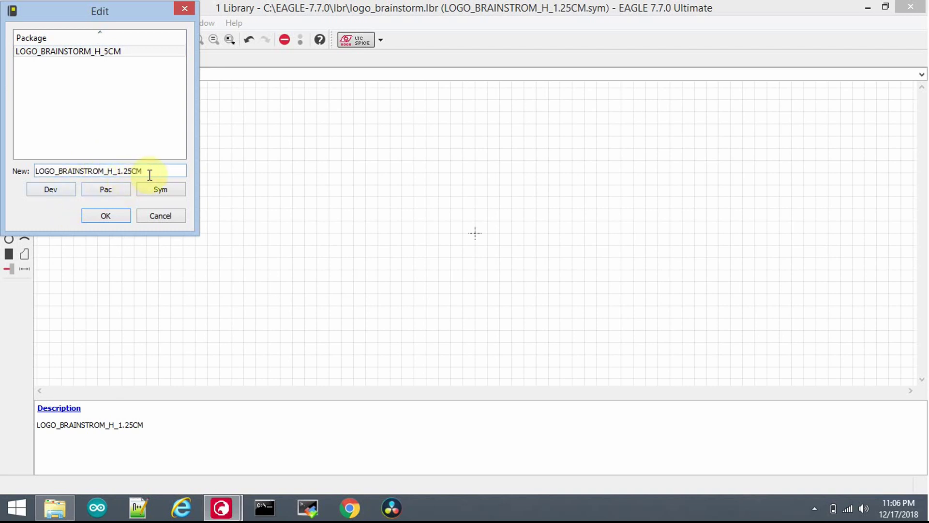
click(114, 220)
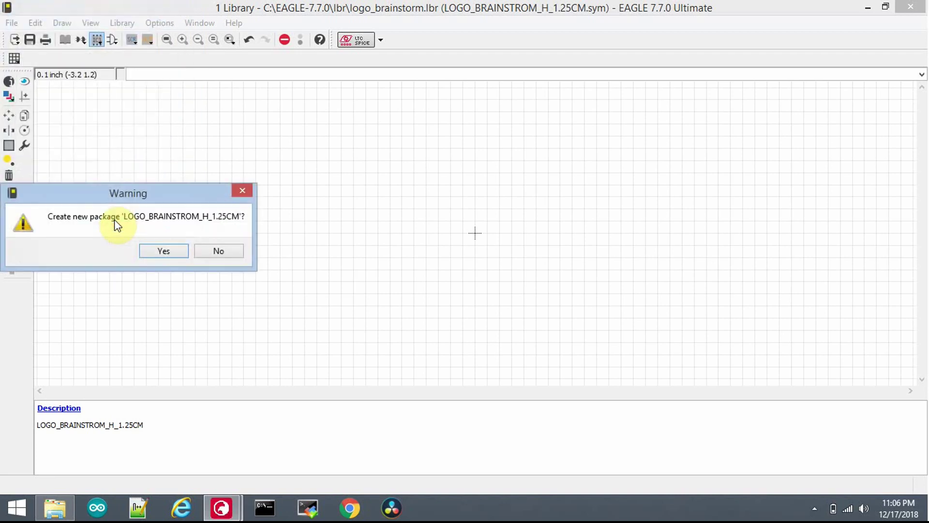
click(164, 252)
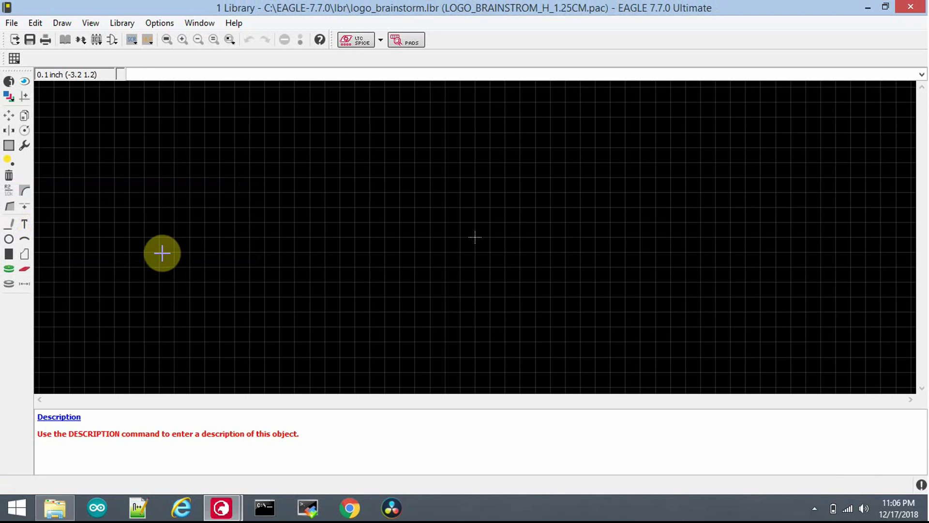
Run import-bmp.ulp in the new package and open EAGLE LOGO.bmp from the EAGLE CAD LOGO folder
text(run )
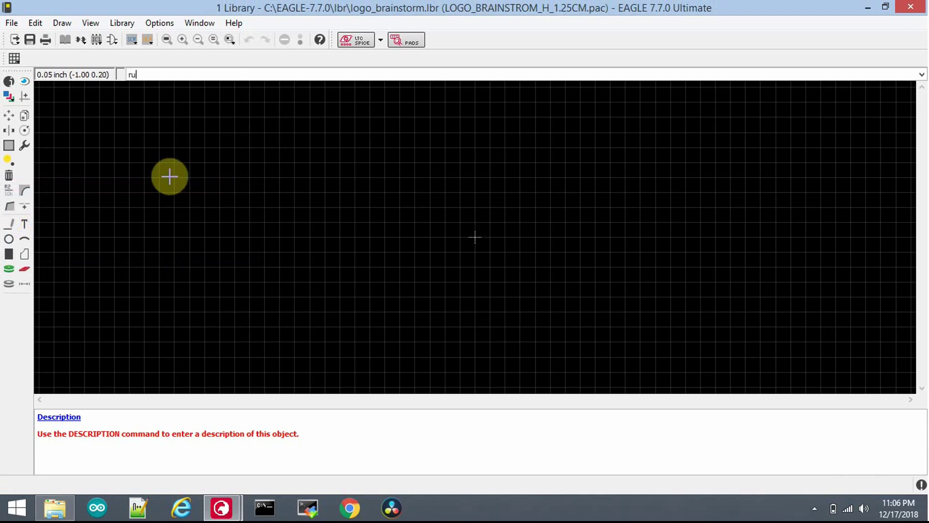
text(import-bmp.ulp)
key(Return)
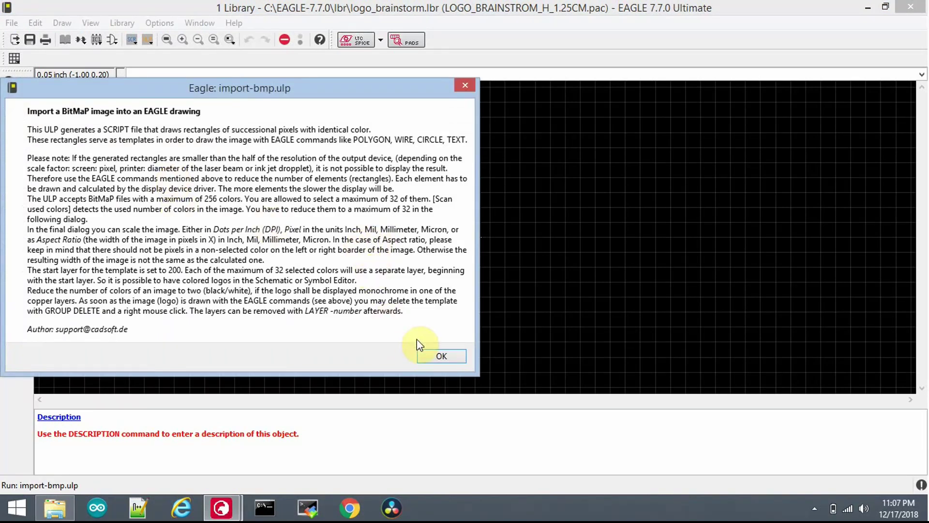
click(438, 358)
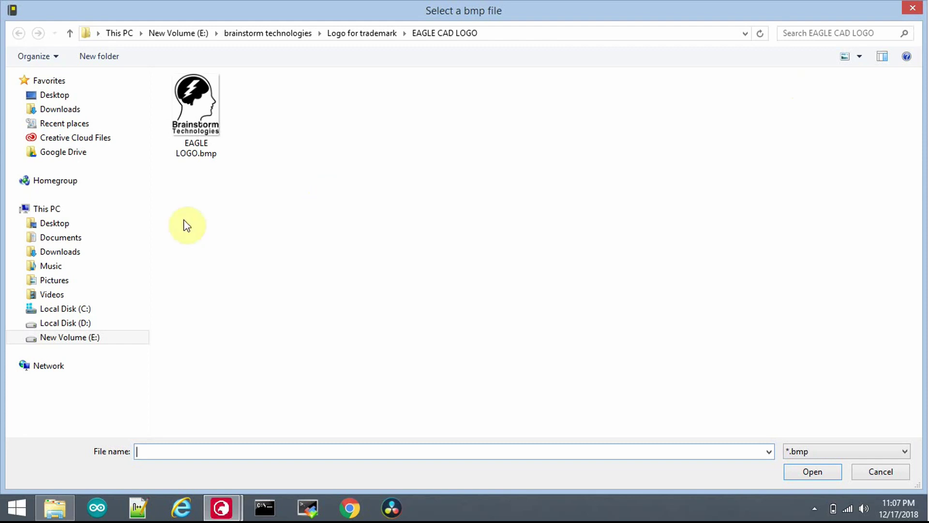
click(213, 135)
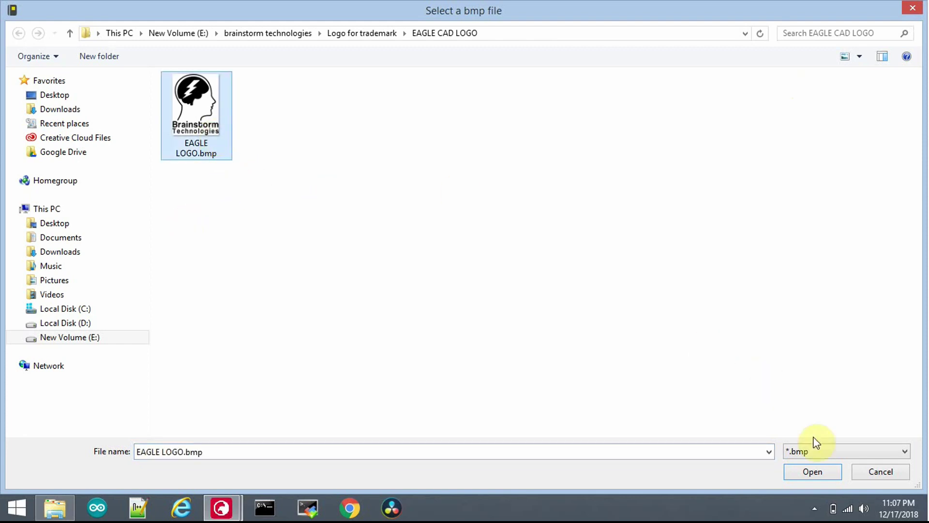
click(820, 473)
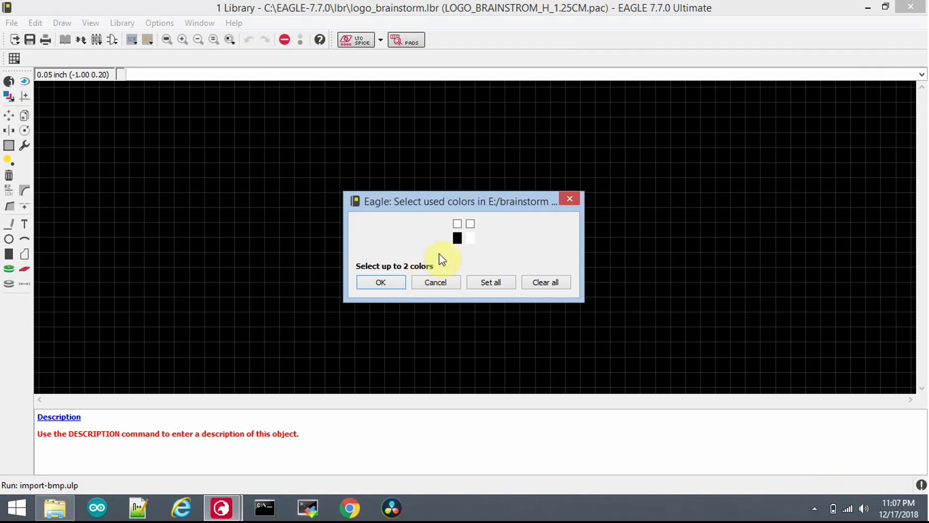
Import the bitmap's black color at a scale of 0.25 mil per pixel with start layer 201, and run the generated script
click(457, 224)
click(397, 280)
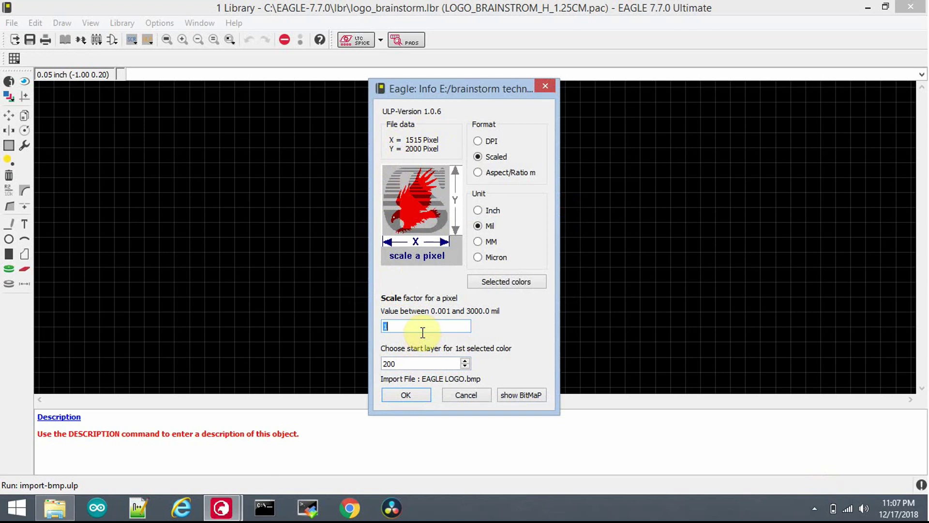
text(0.25)
click(465, 361)
click(417, 396)
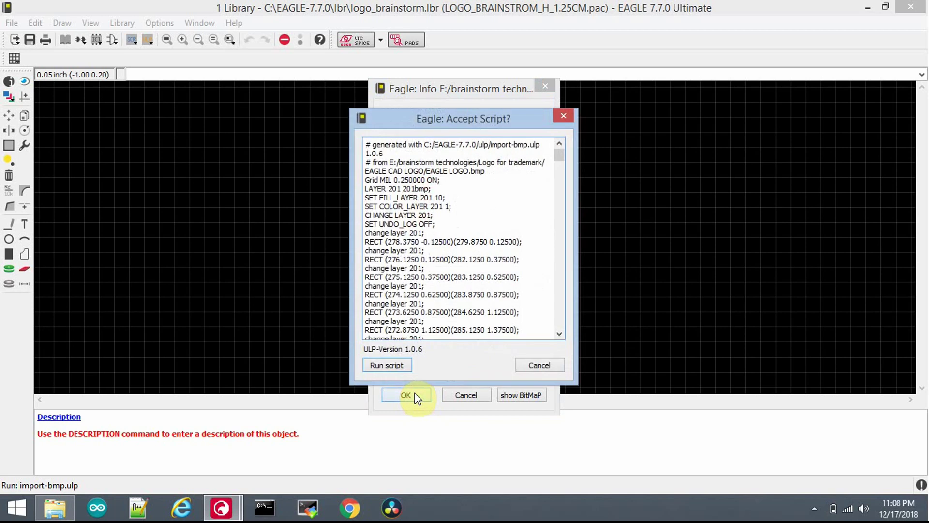
click(388, 365)
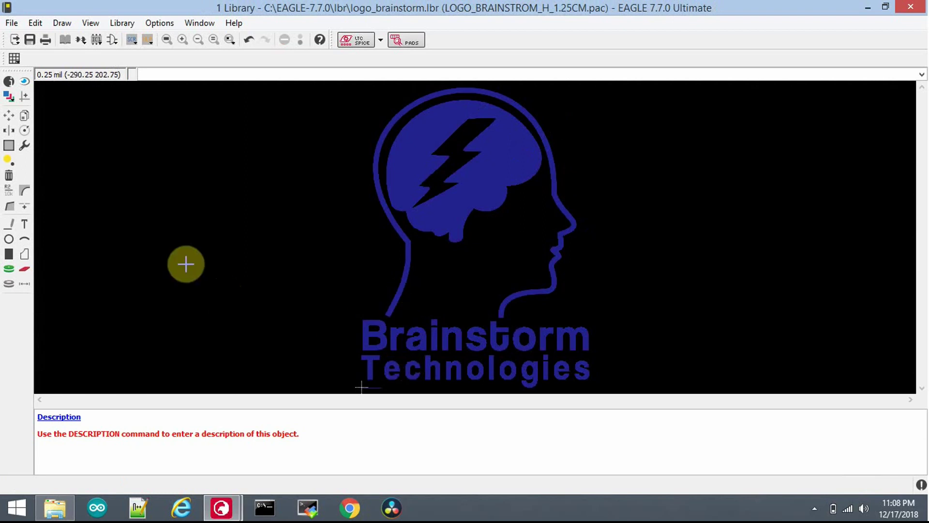
Delete the imported bitmap's file path text below the logo in the 1.25 cm package and save the library
click(229, 40)
drag(297, 242, 392, 392)
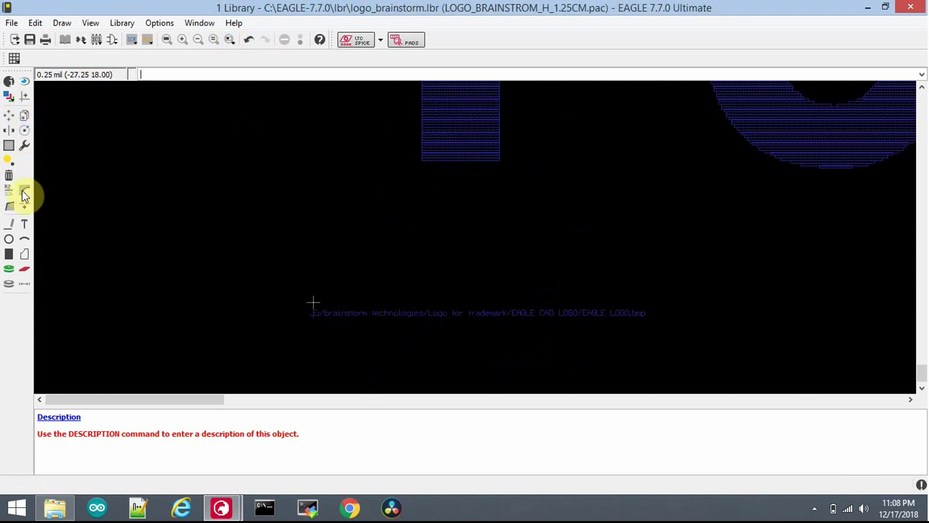
click(9, 175)
click(315, 317)
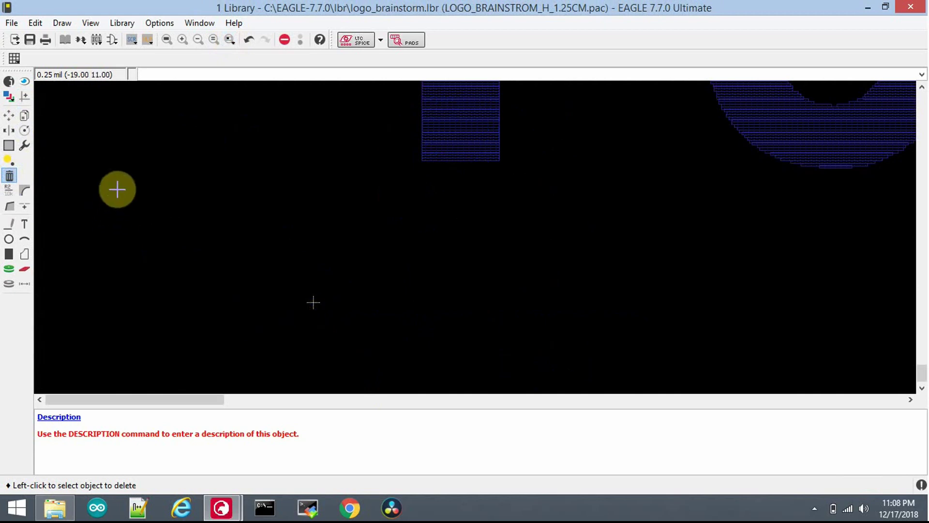
click(170, 43)
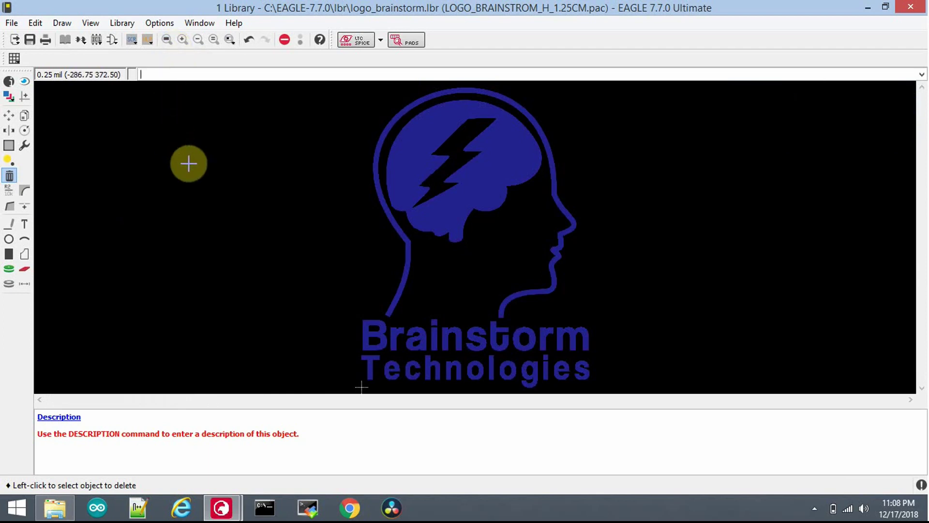
click(30, 40)
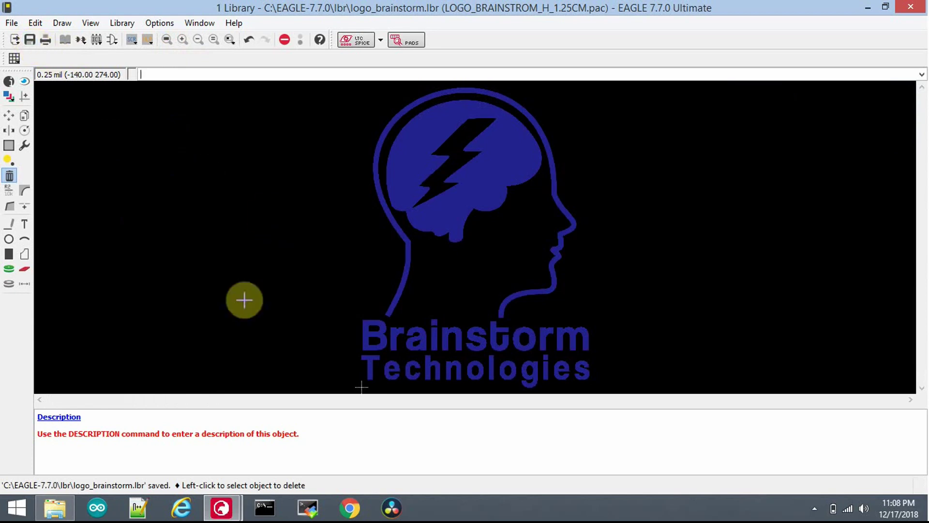
Set the package's description to LOGO_BRAINSTROM_H_1.25CM
click(74, 415)
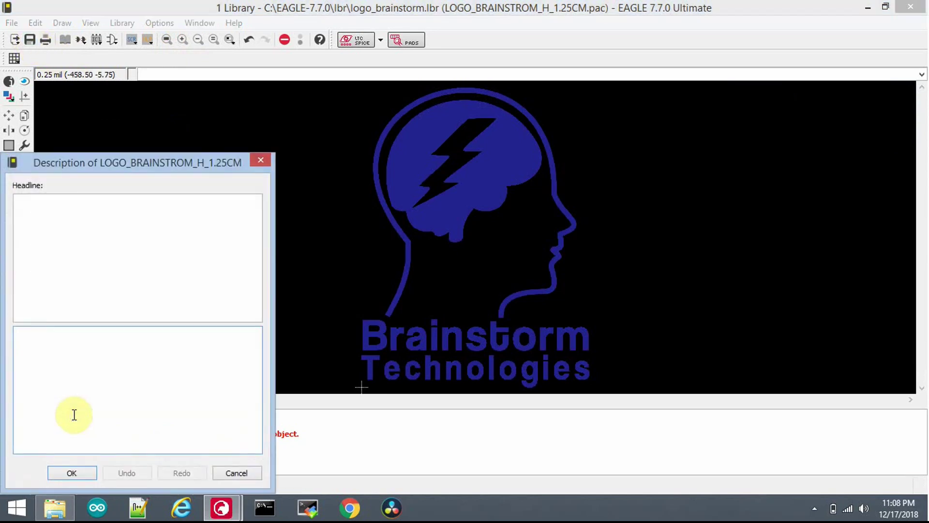
text(LOGO_BRAINSTROM_H_1.25CM)
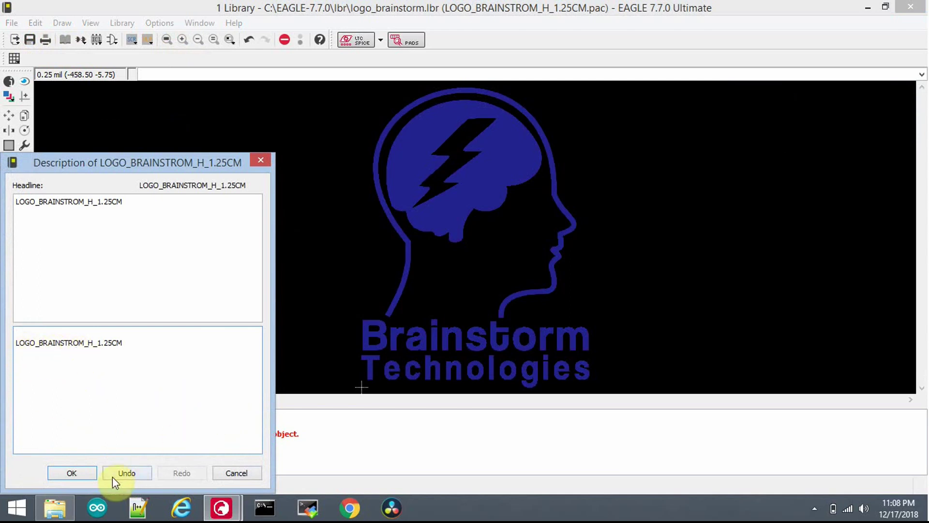
click(79, 473)
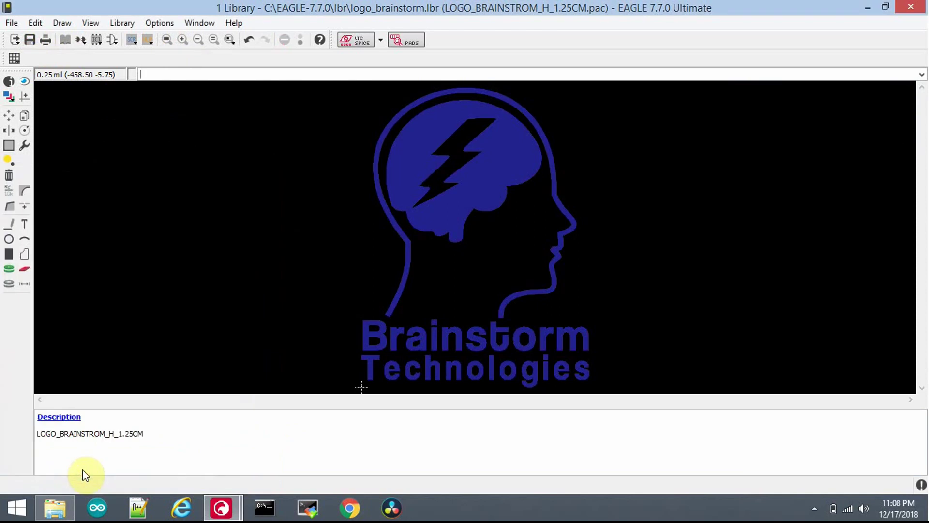
Create a new device named LOGO_BRAINSTROM_H_1.25CM in the library
click(80, 39)
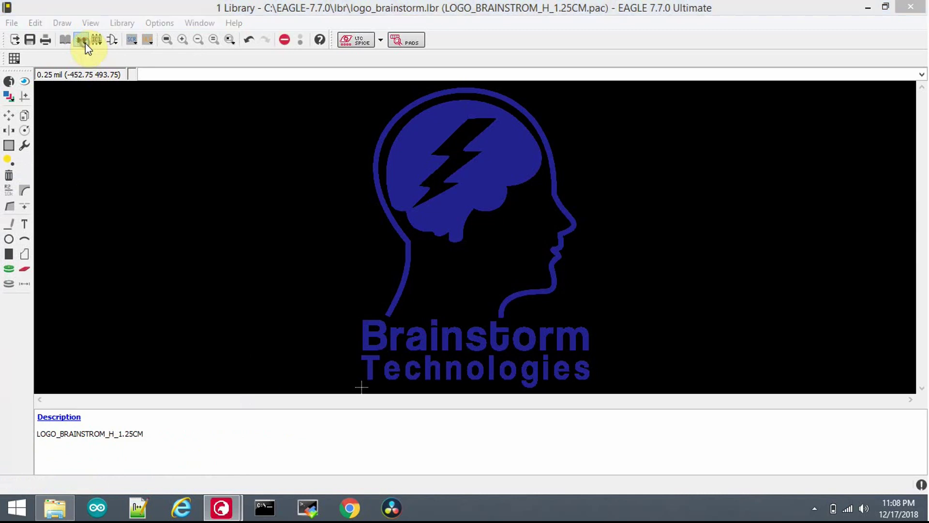
click(100, 170)
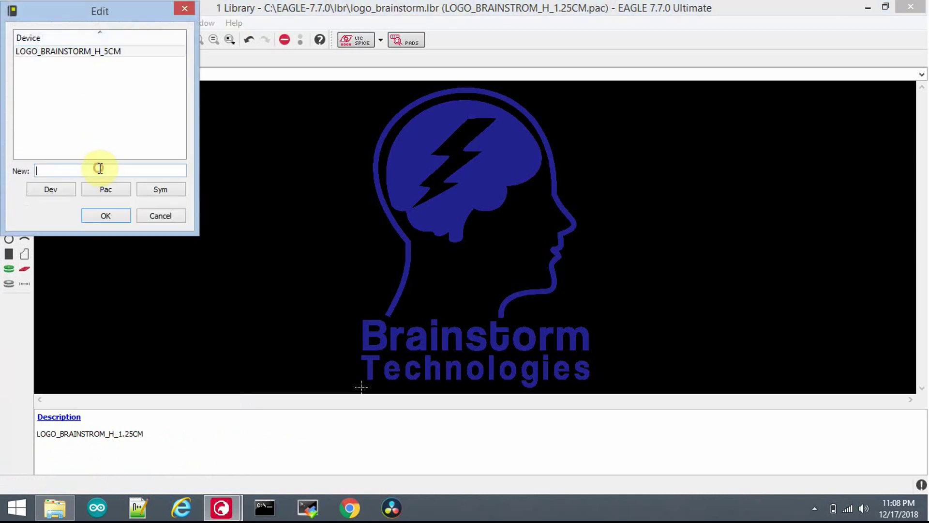
text(LOGO_BRAINSTROM_H_1.25CM)
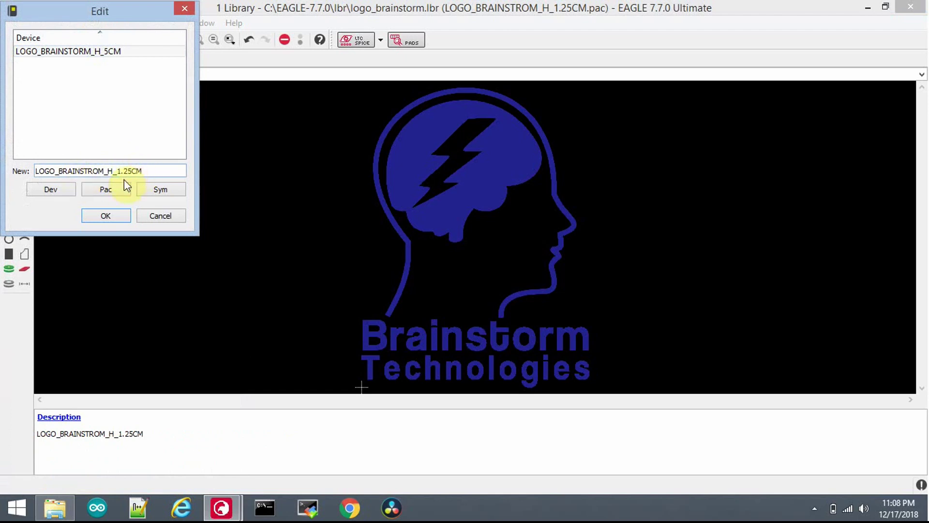
click(116, 221)
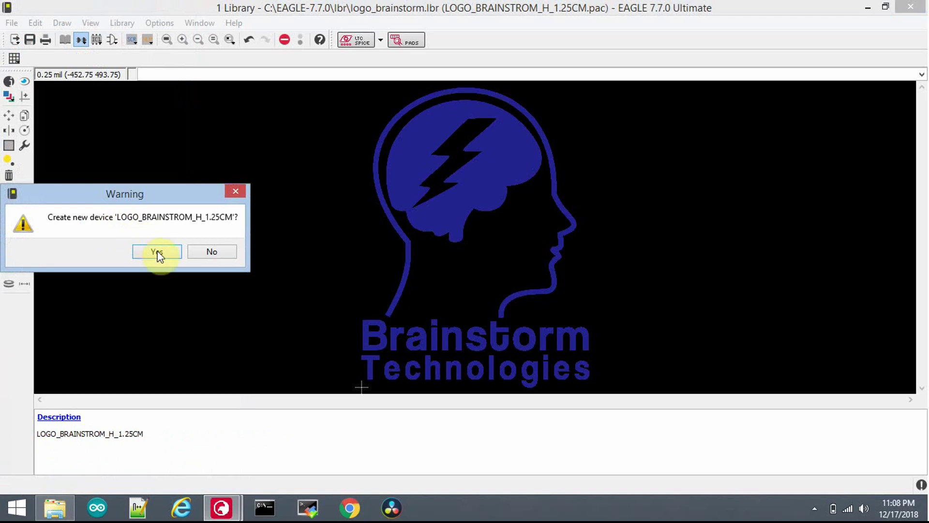
click(157, 252)
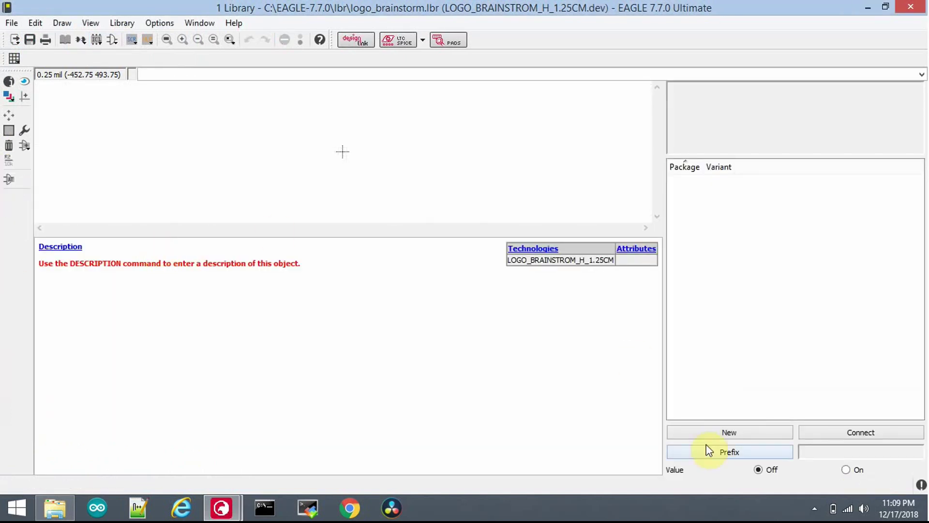
Assign the LOGO_BRAINSTROM_H_1.25CM package to the device as a new variant with a blank variant name
click(719, 432)
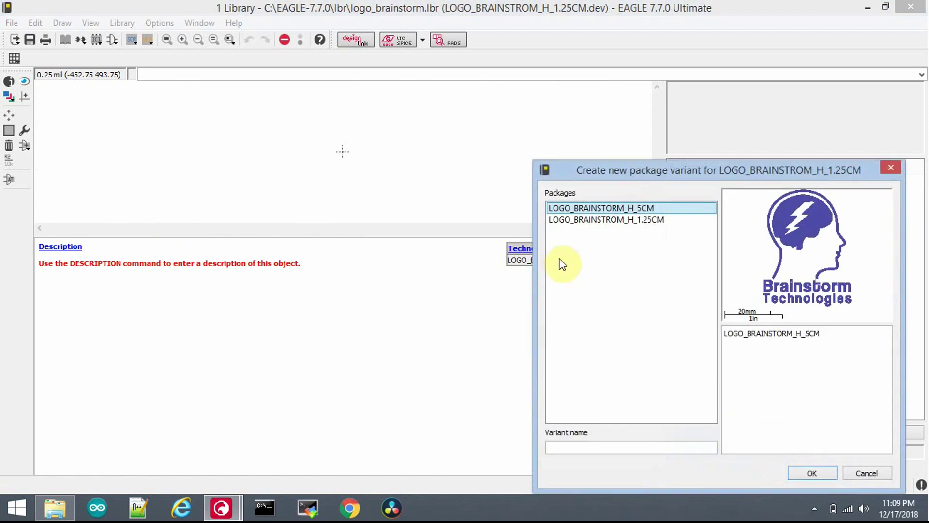
click(591, 222)
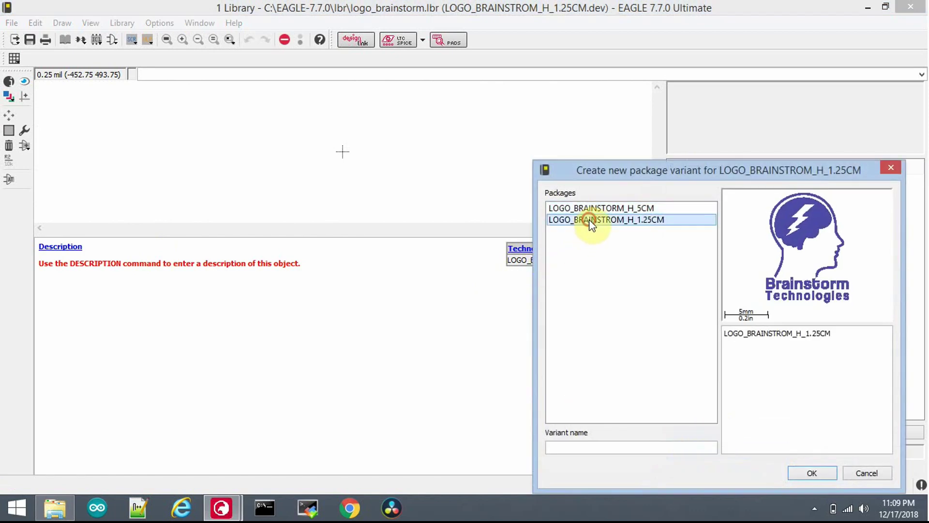
click(809, 470)
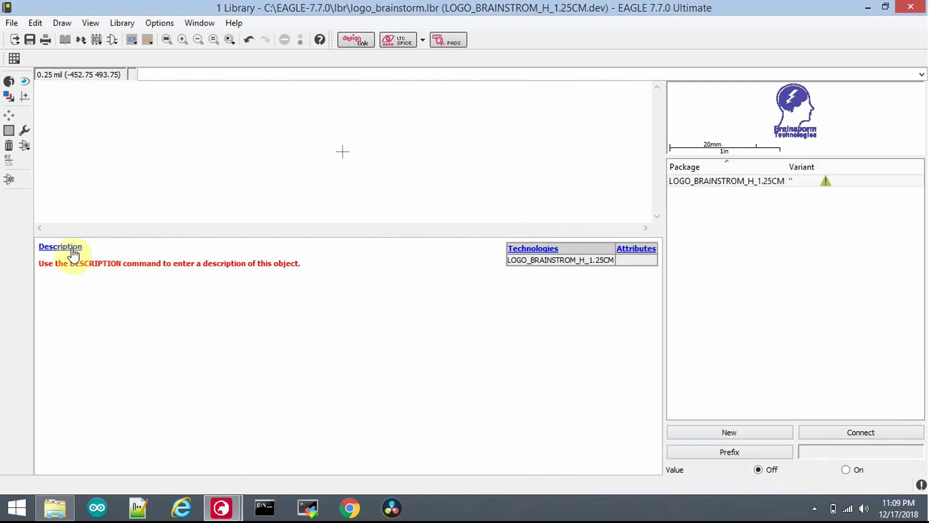
Set the device's description to LOGO_BRAINSTROM_H_1.25CM and save the library
click(72, 250)
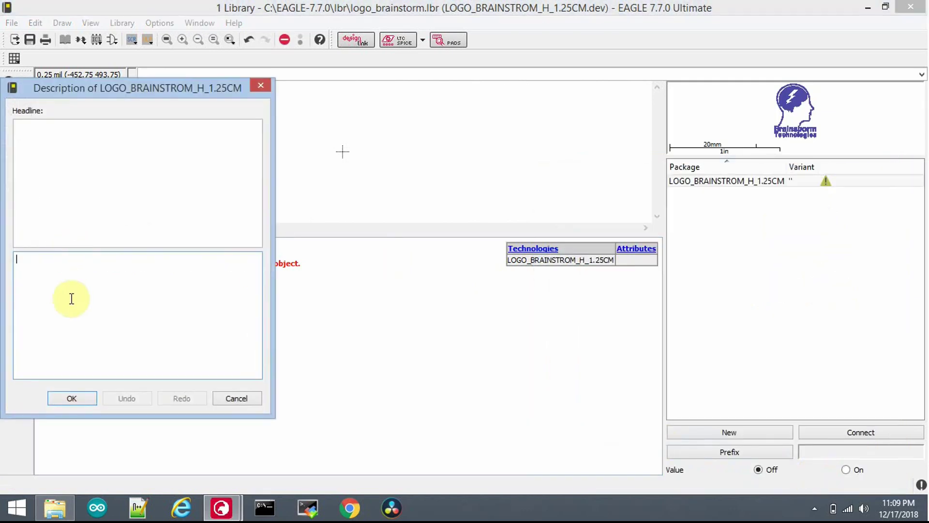
text(LOGO_BRAINSTROM_H_1.25CM)
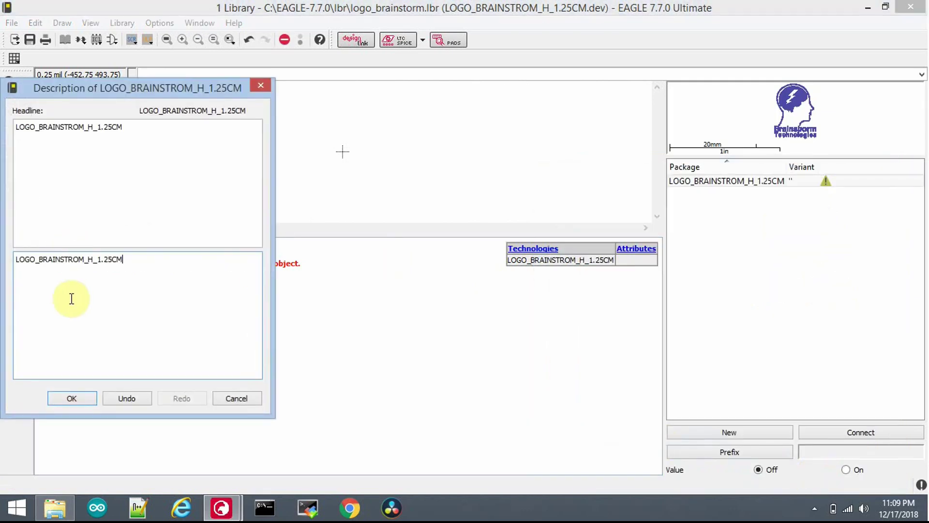
click(72, 399)
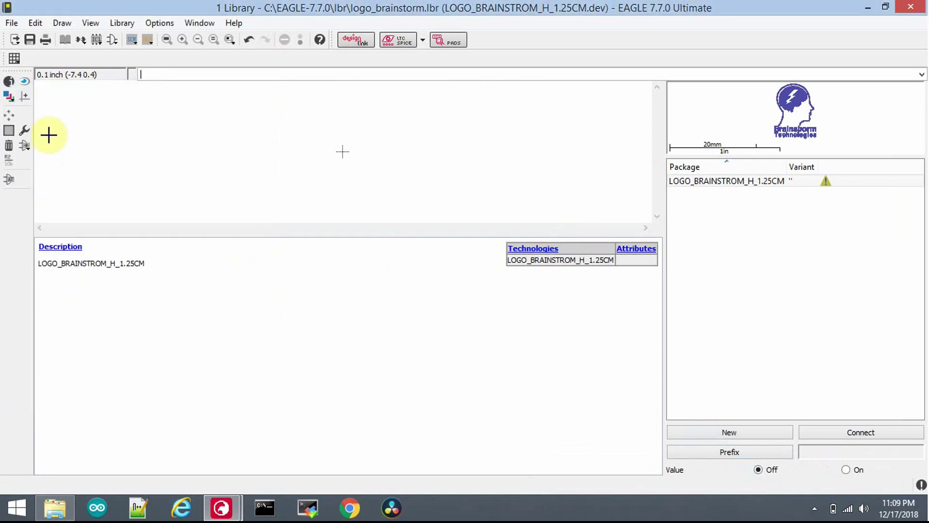
click(31, 42)
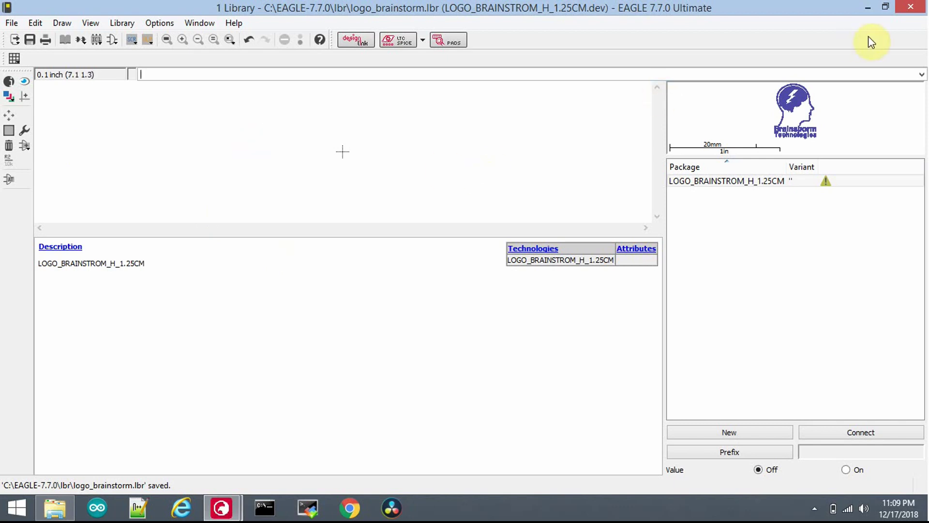
Close the library editor and create a new project named New_Project from the EAGLE Control Panel
click(911, 8)
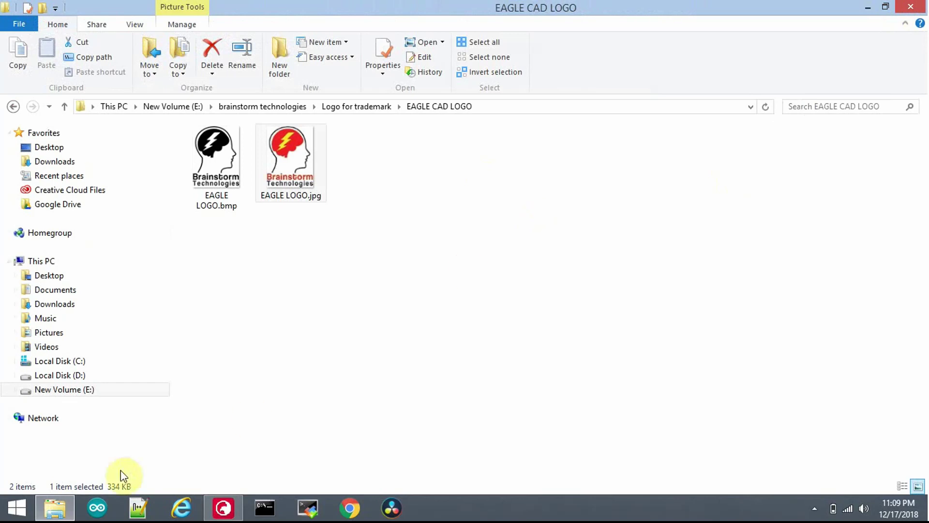
click(225, 509)
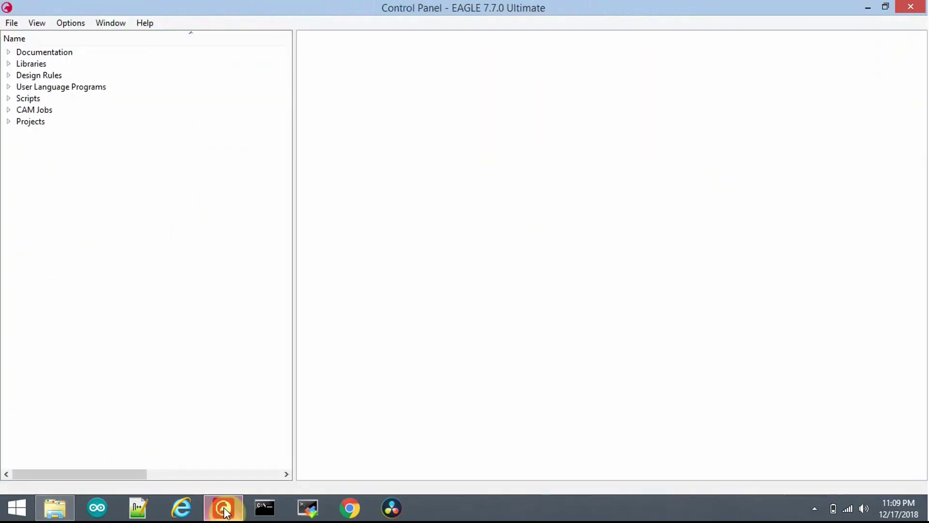
click(10, 24)
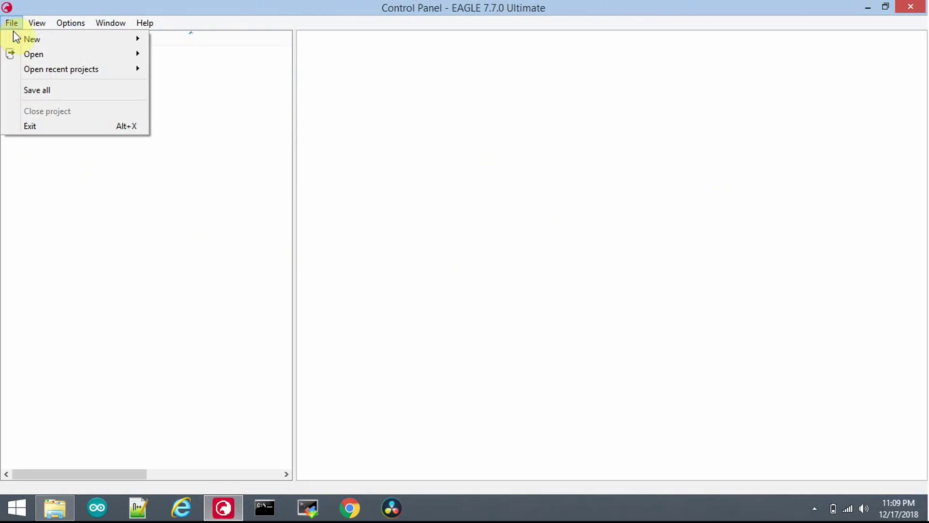
mouse_move(15, 34)
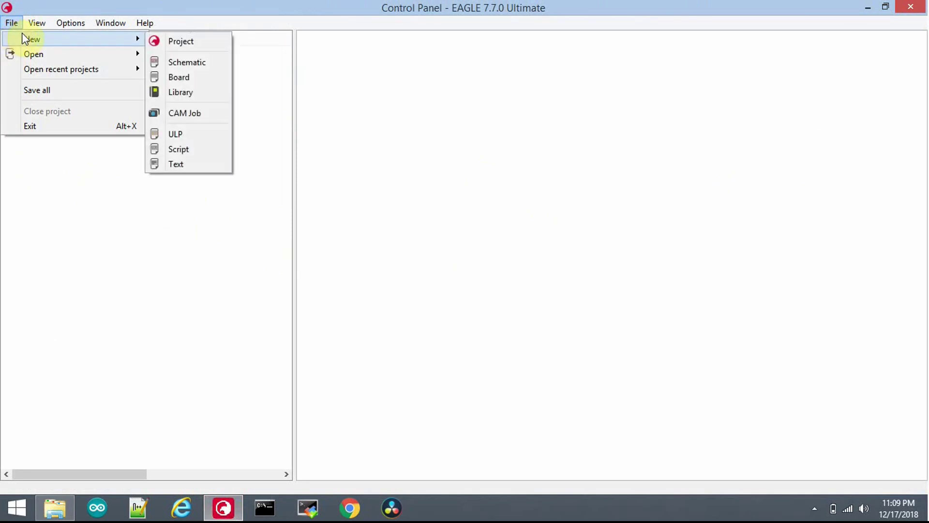
click(162, 41)
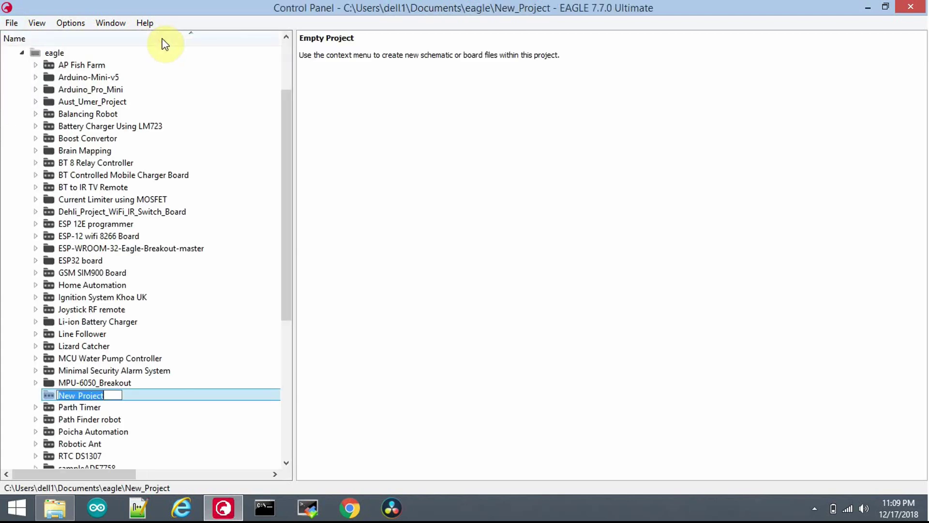
key(Return)
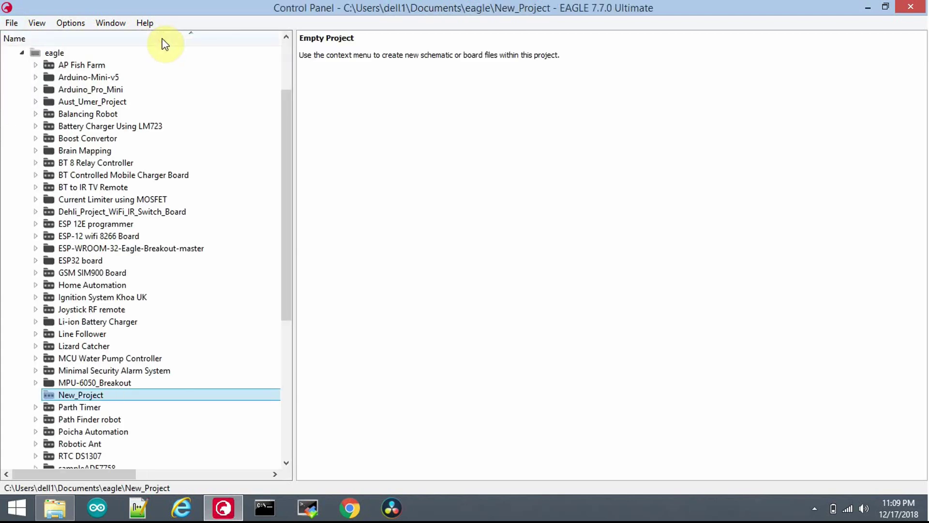
Create a new schematic inside New_Project and maximize its window
right_click(119, 394)
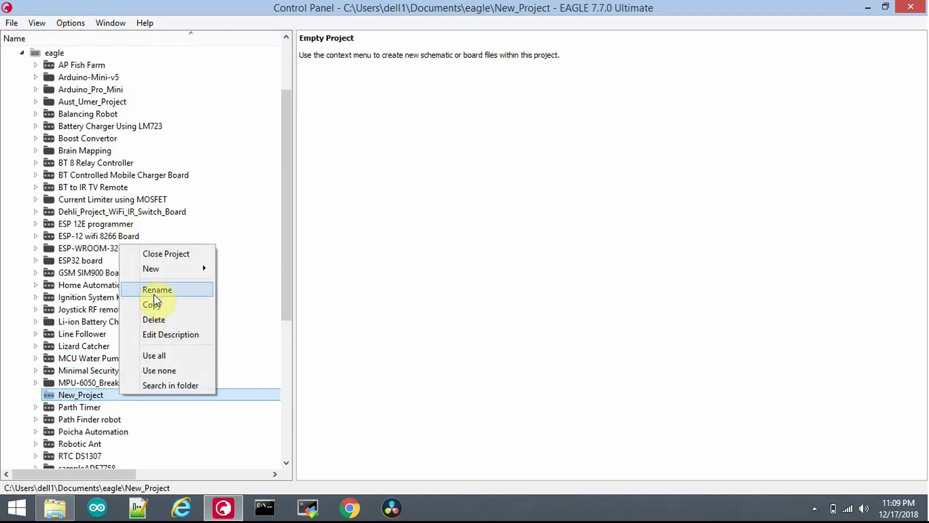
mouse_move(168, 272)
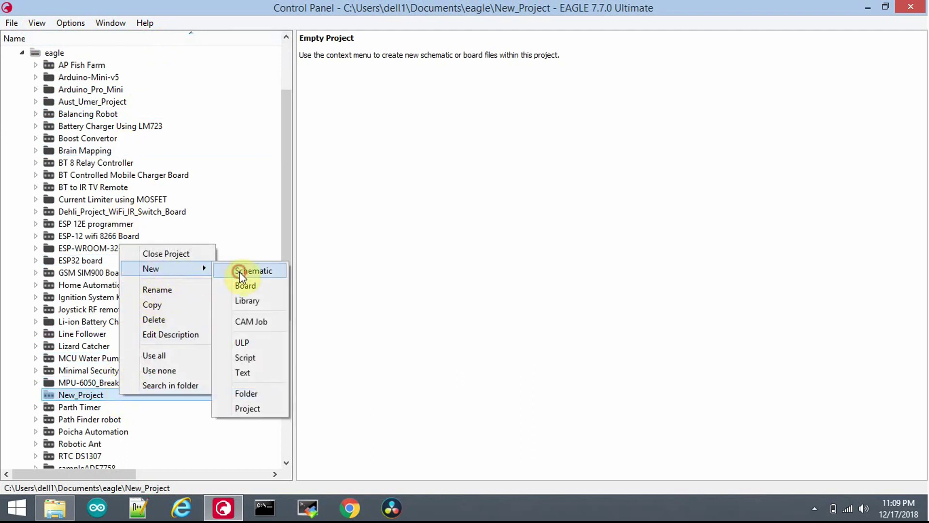
click(244, 270)
click(630, 99)
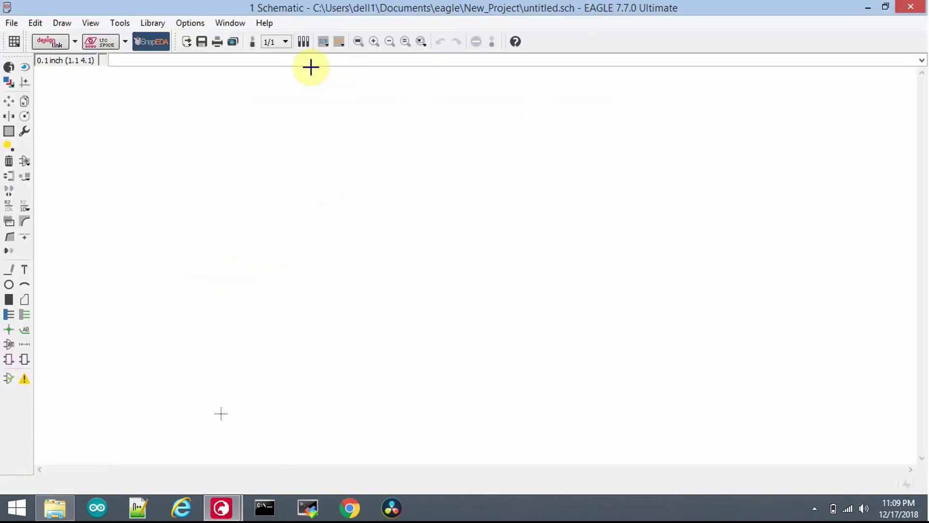
Load logo_brainstorm.lbr from the EAGLE-7.7.0 lbr folder for use in the schematic
click(304, 41)
click(202, 300)
text(logo.lbr)
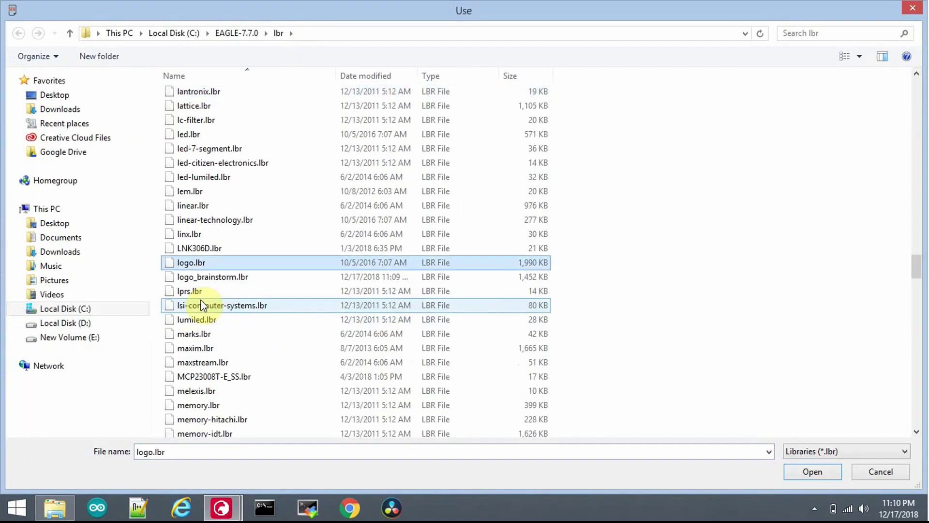
click(223, 278)
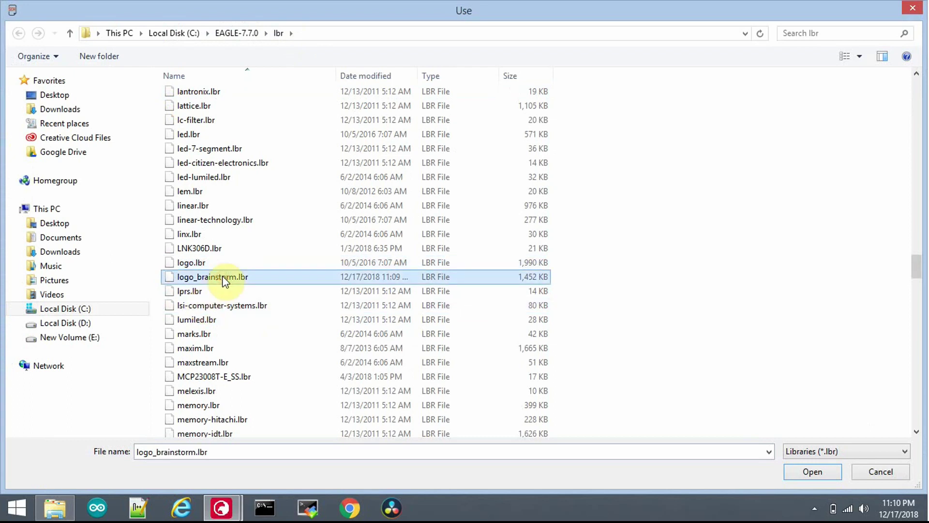
click(813, 472)
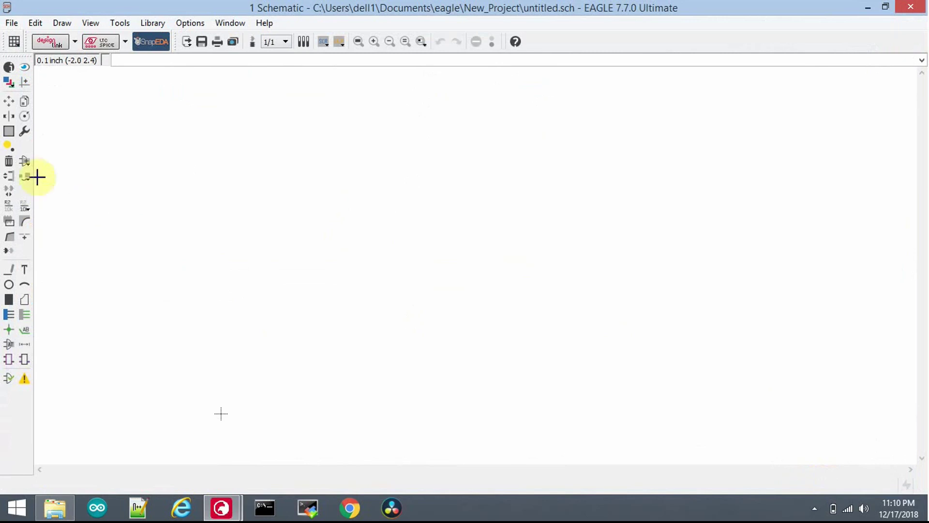
Create the board from the empty schematic and maximize the board window
click(253, 40)
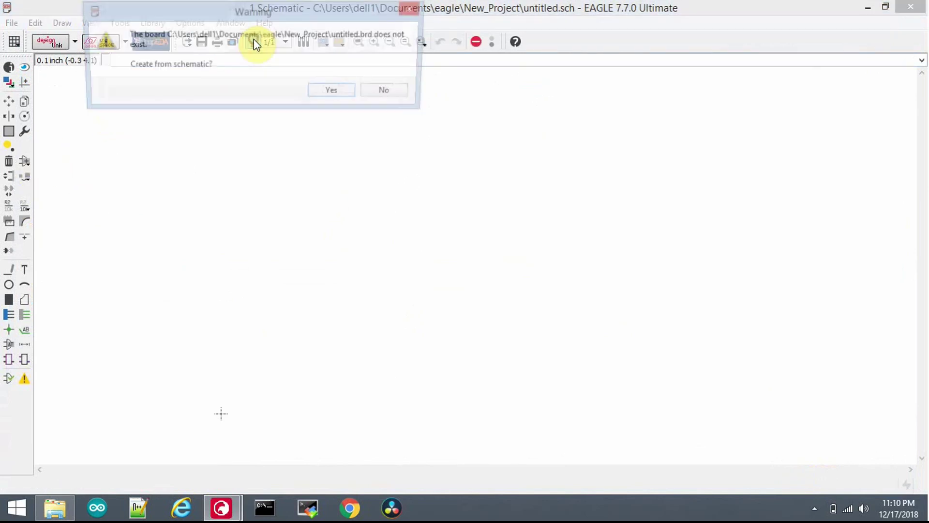
click(331, 91)
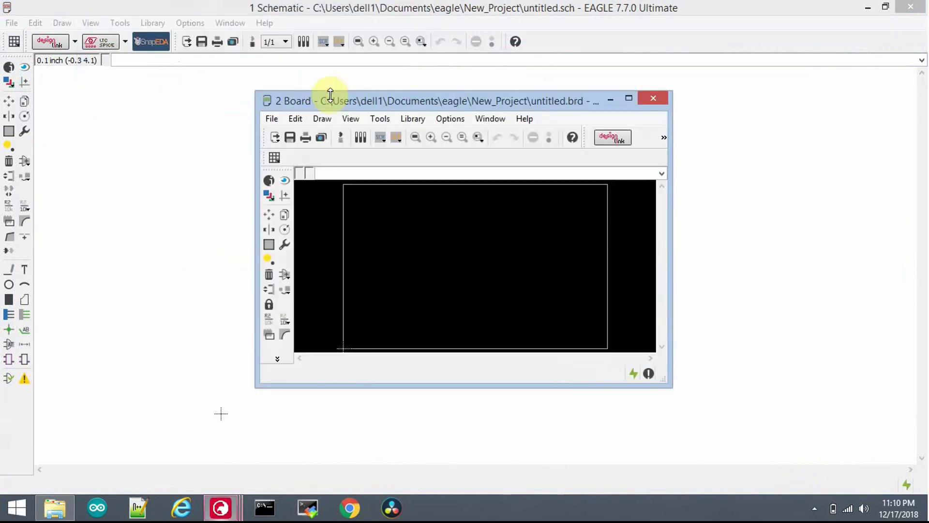
click(629, 98)
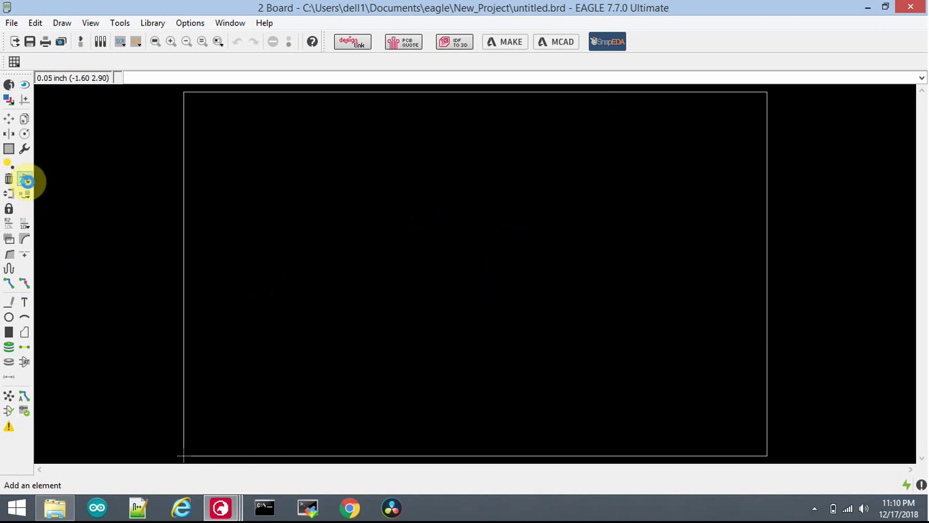
Add LOGO_BRAINSTORM_H_5CM from the logo_brainstorm library and place it in the lower-left corner of the board outline
click(26, 181)
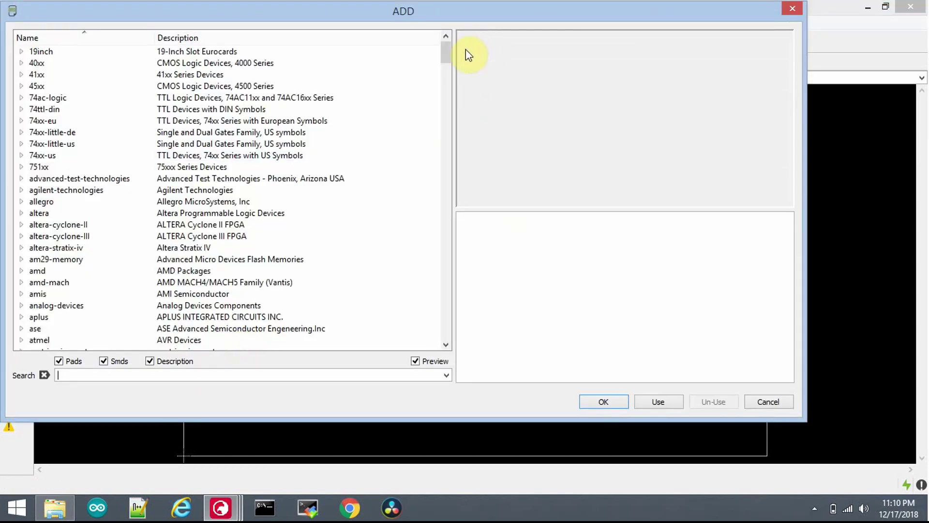
drag(448, 55, 467, 203)
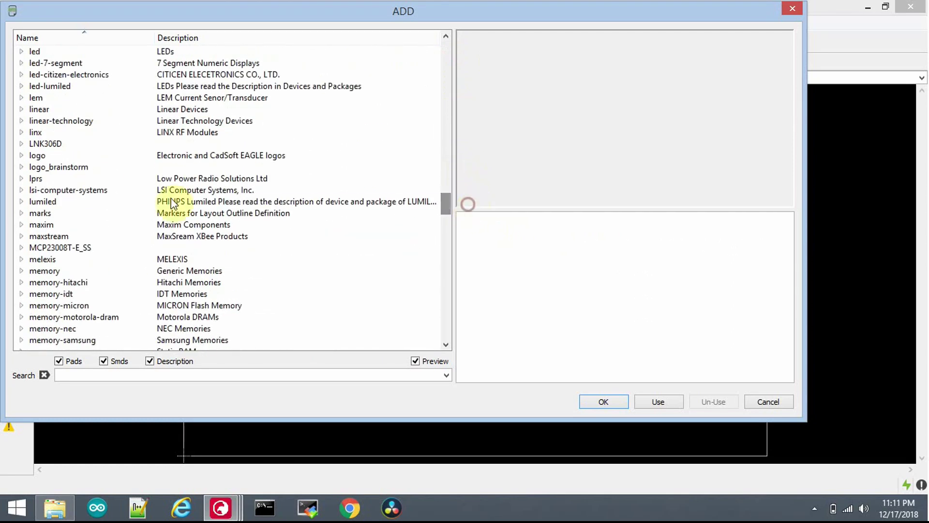
click(76, 171)
click(22, 167)
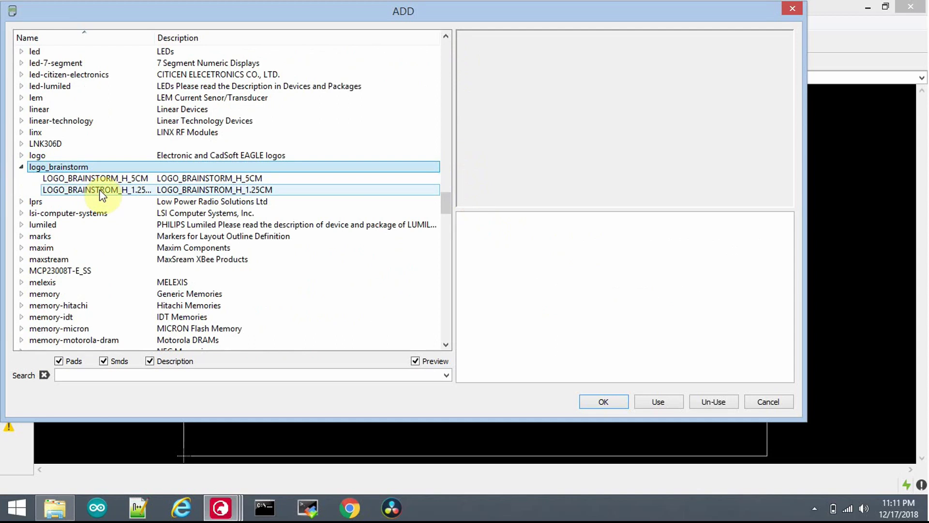
click(176, 178)
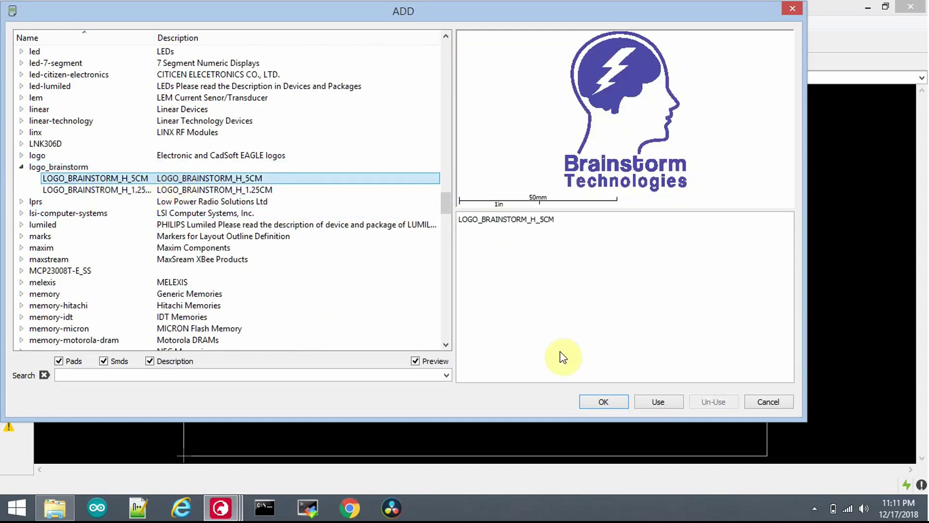
click(603, 401)
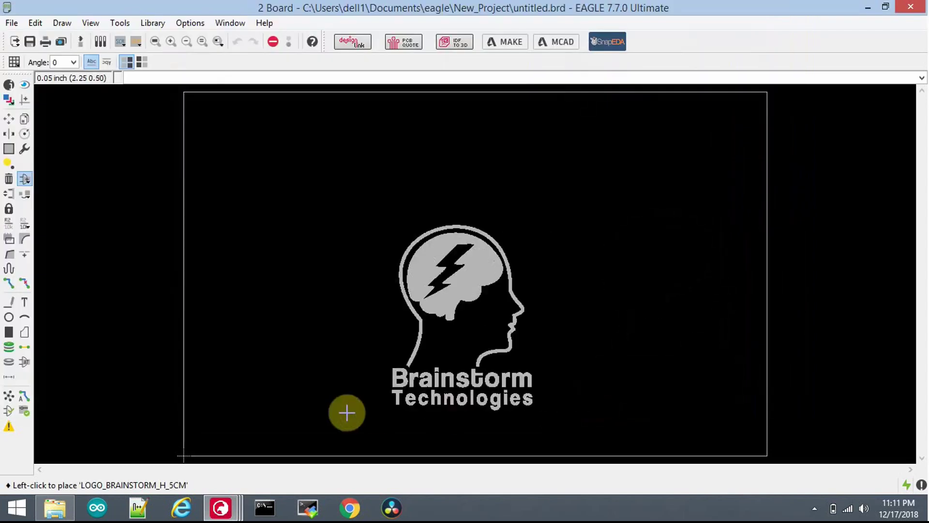
click(202, 445)
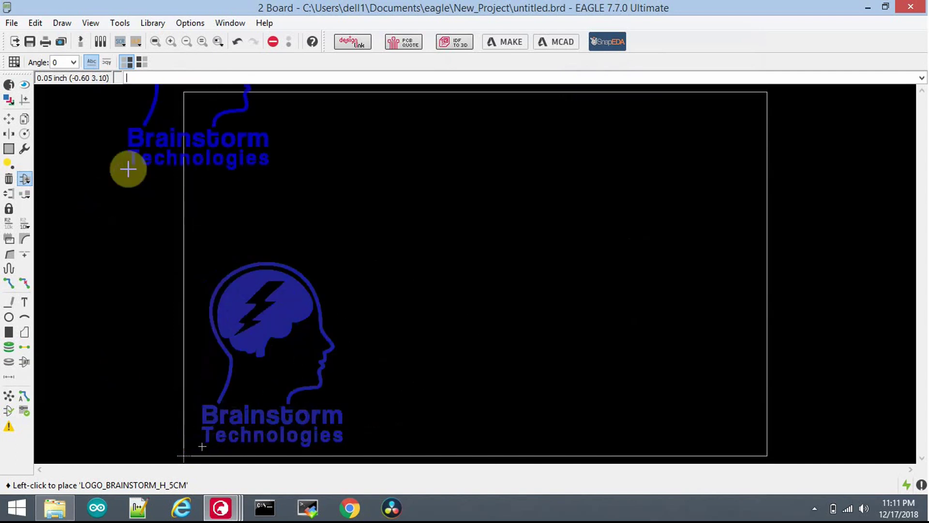
key(Escape)
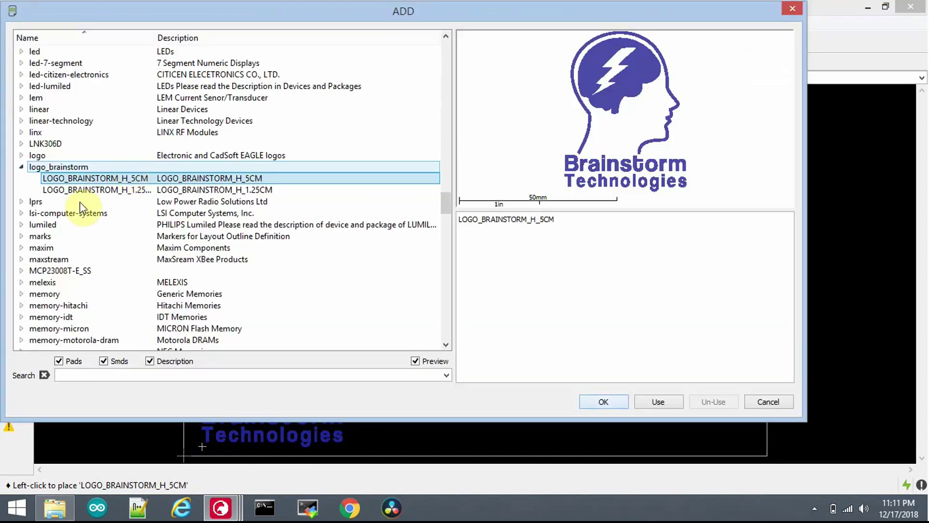
Place LOGO_BRAINSTROM_H_1.25CM on the board just right of the large logo's text and finish adding elements
click(129, 190)
click(618, 400)
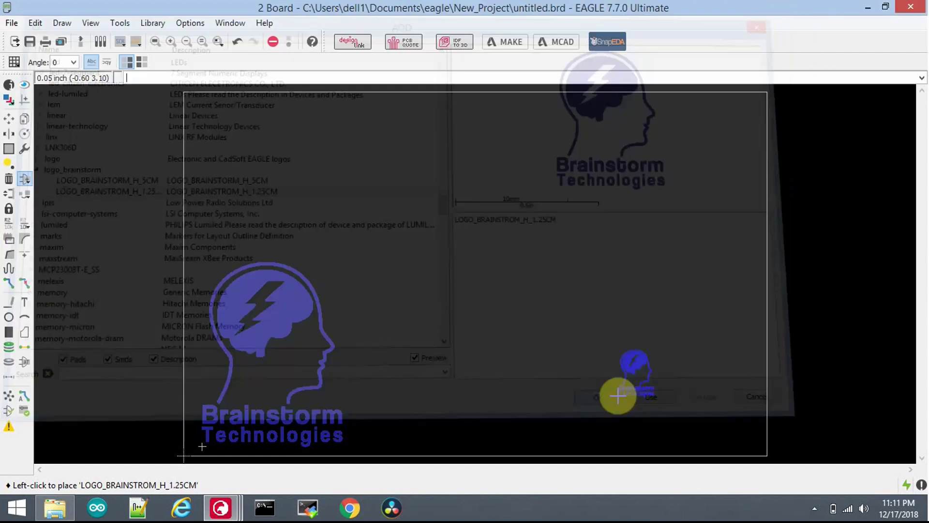
click(371, 435)
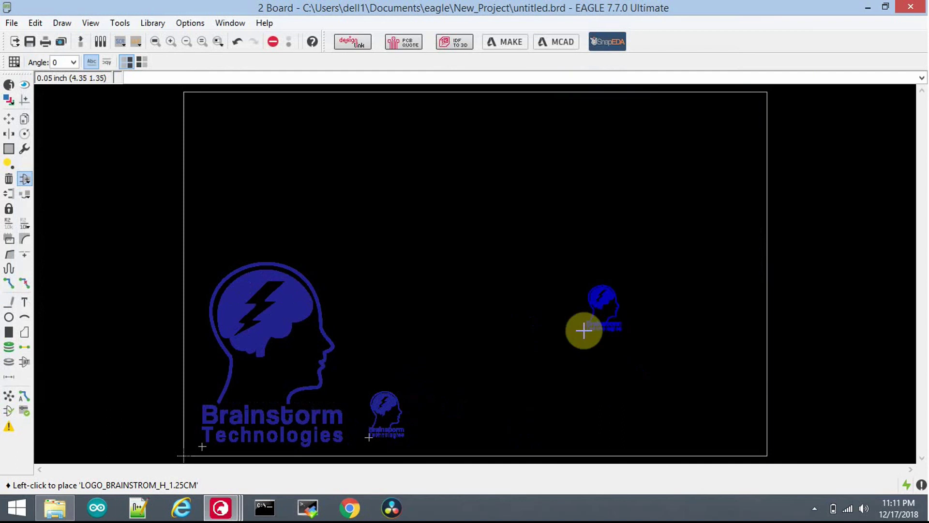
key(Escape)
click(794, 8)
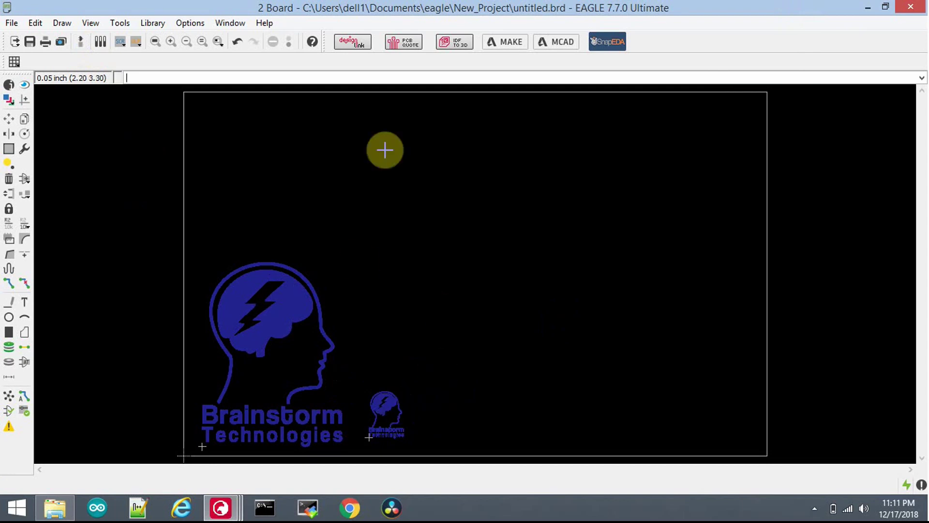
Examine the small 1.25 cm logo up close and compare it with the large logo on the board
click(218, 41)
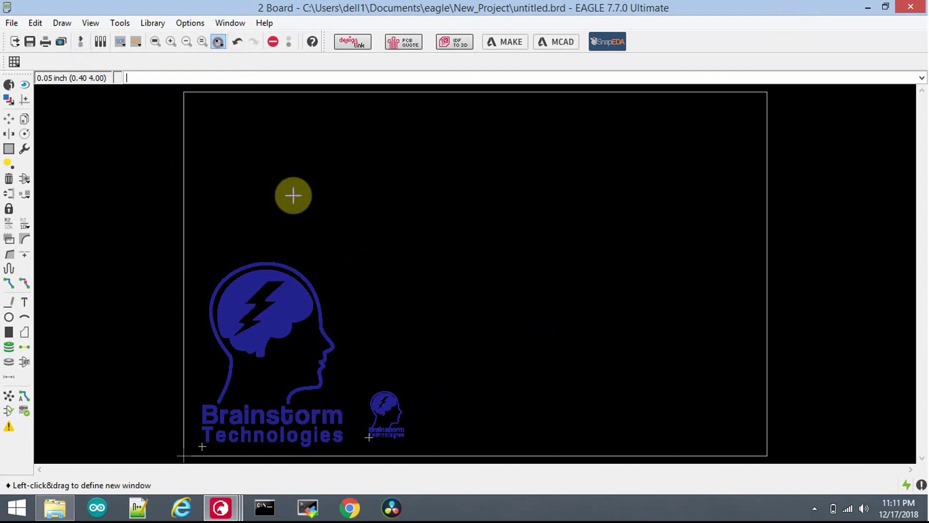
drag(338, 359, 415, 446)
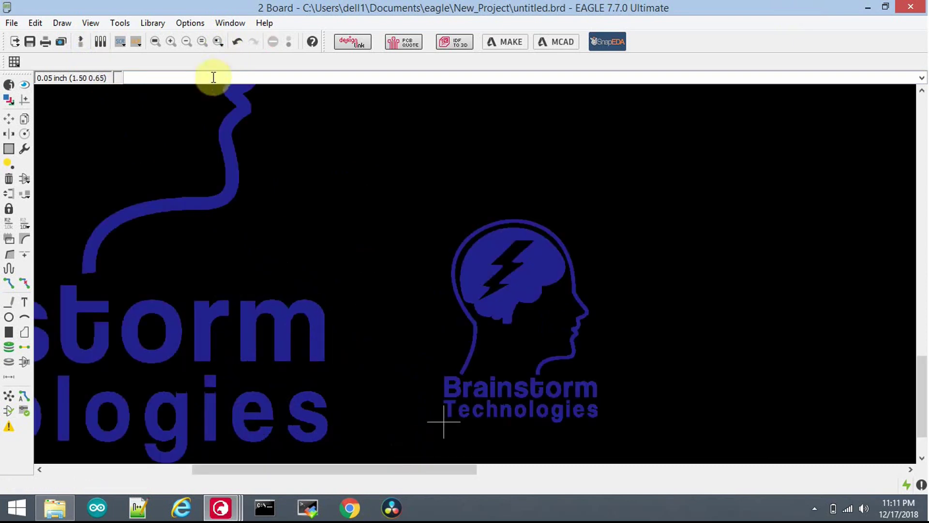
click(186, 41)
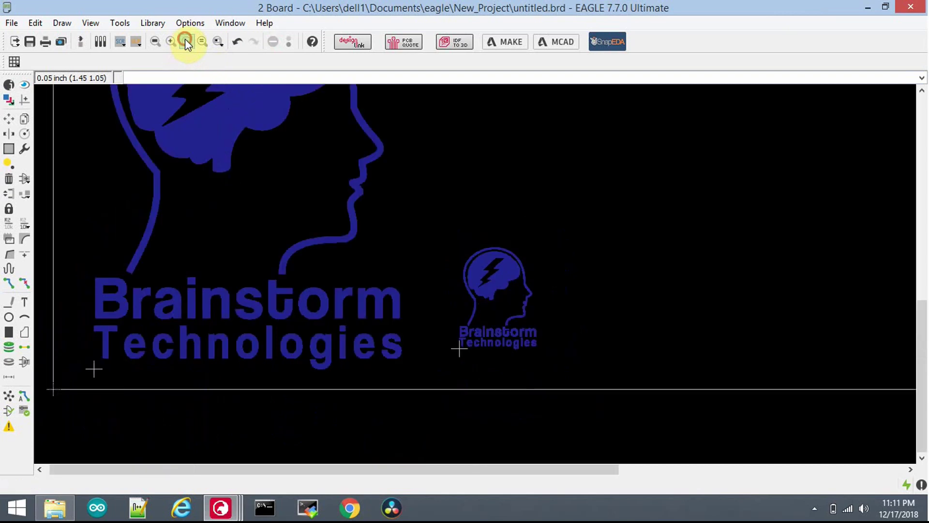
click(187, 41)
drag(913, 266, 922, 203)
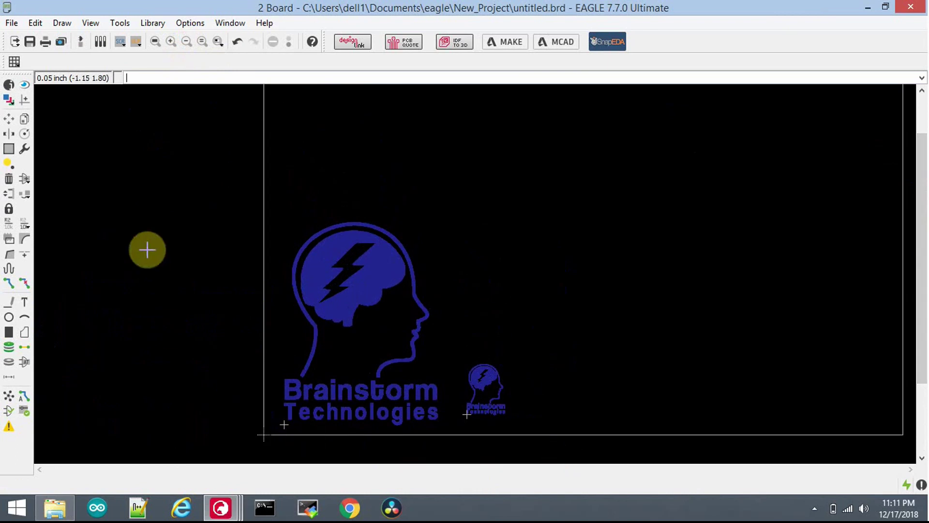
Switch to the schematic and place three A3901 motor drivers from the allegro library side by side
click(85, 43)
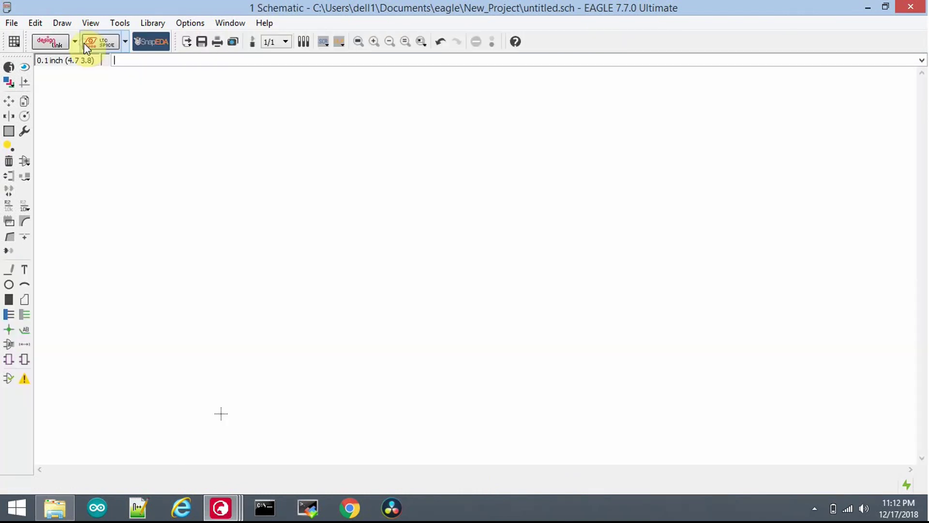
click(25, 164)
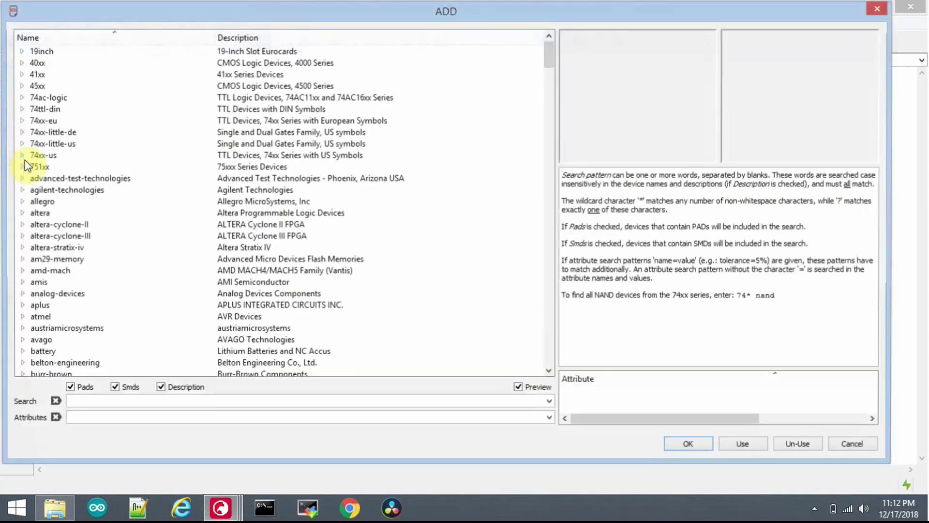
click(21, 202)
click(52, 224)
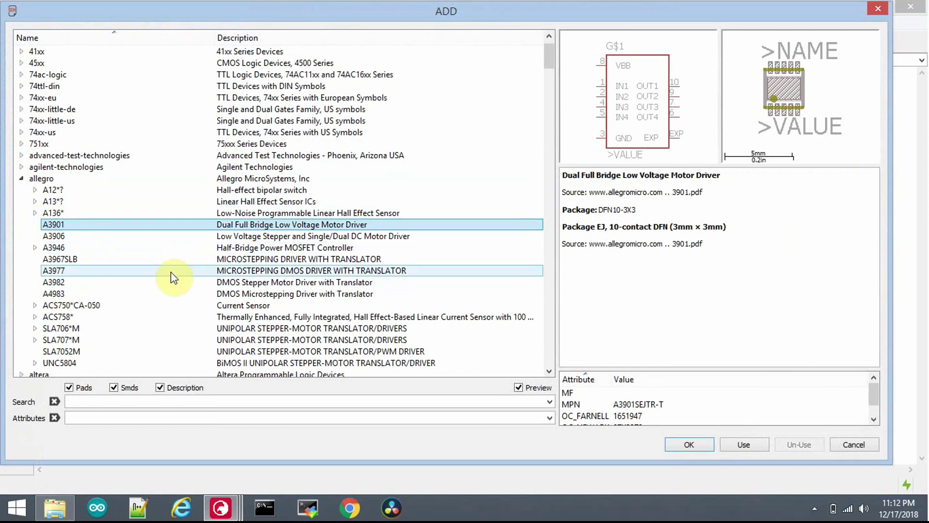
click(678, 444)
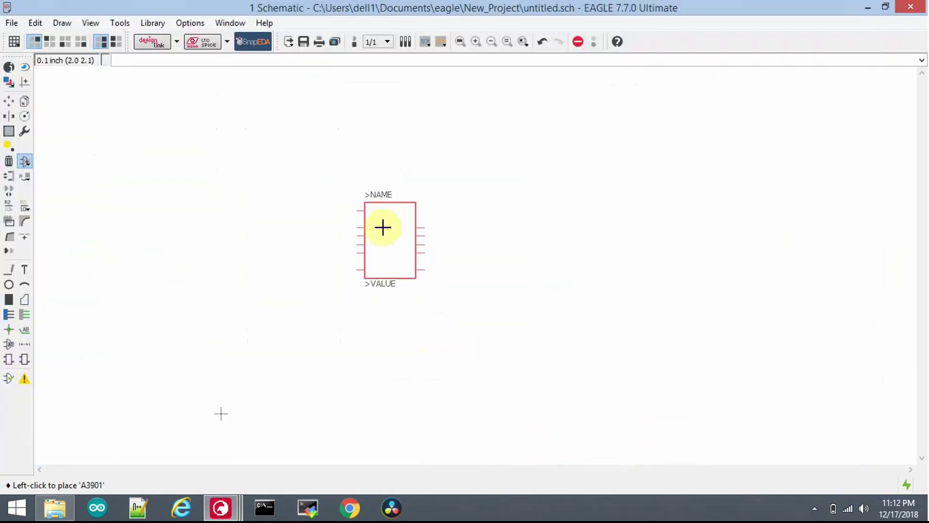
click(382, 227)
click(221, 202)
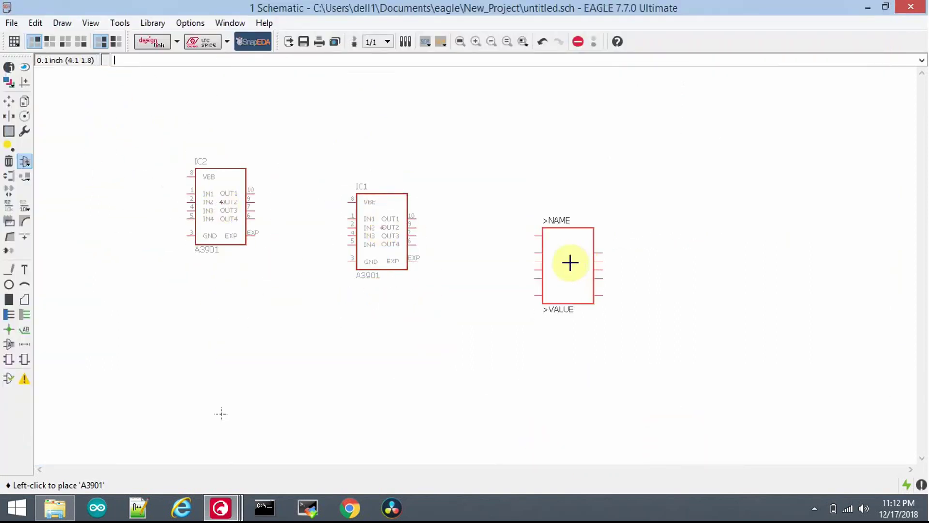
key(Escape)
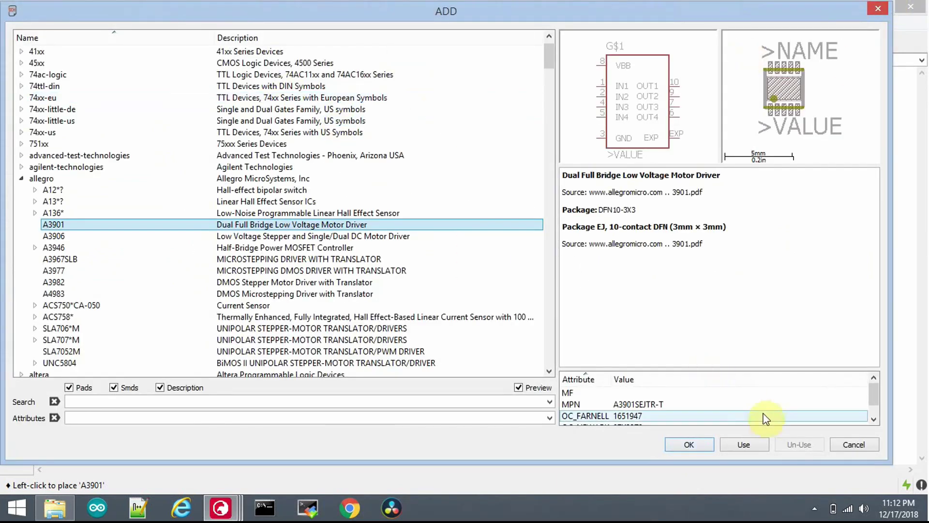
click(845, 444)
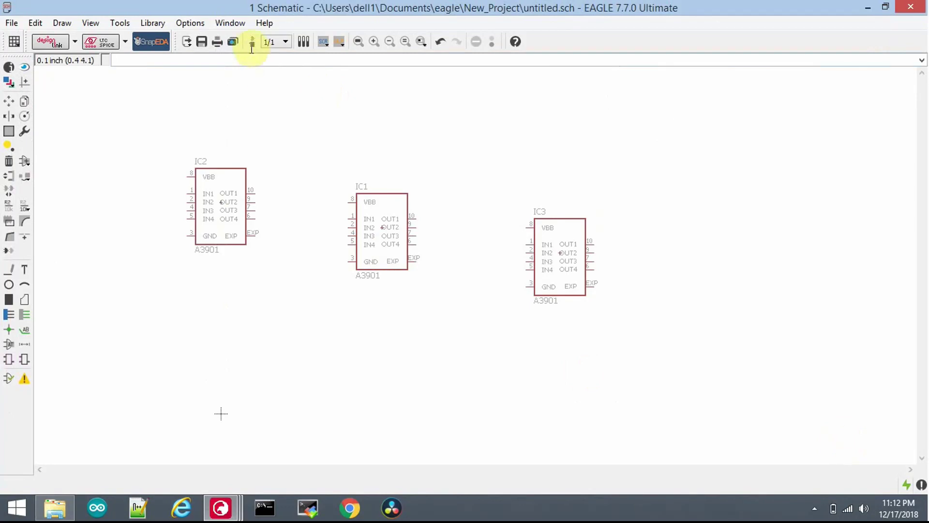
Return to the board and move the three A3901 packages inside the outline, above and to the right of the logos
click(249, 45)
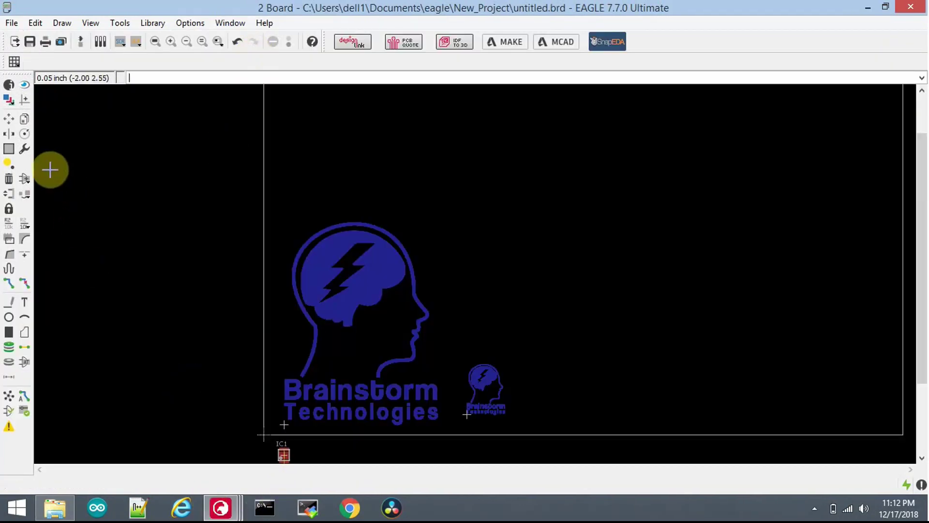
click(11, 119)
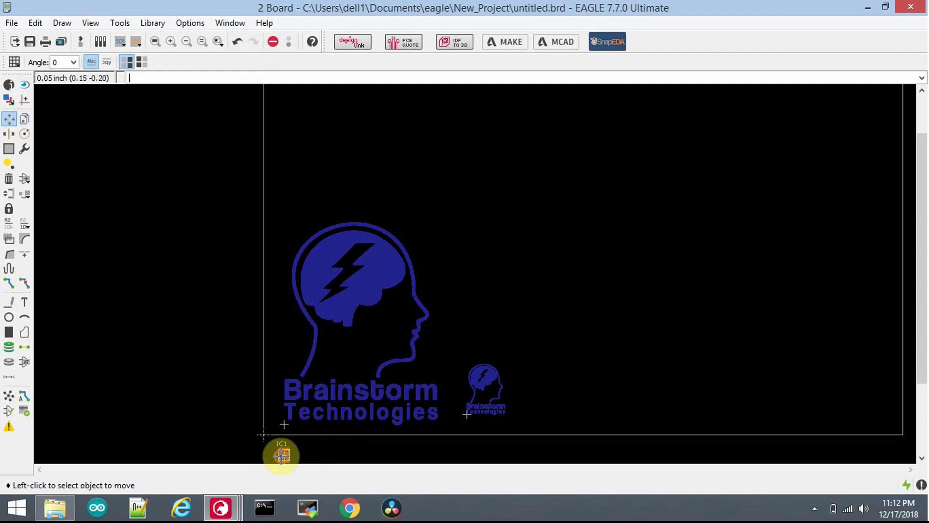
click(283, 455)
click(541, 179)
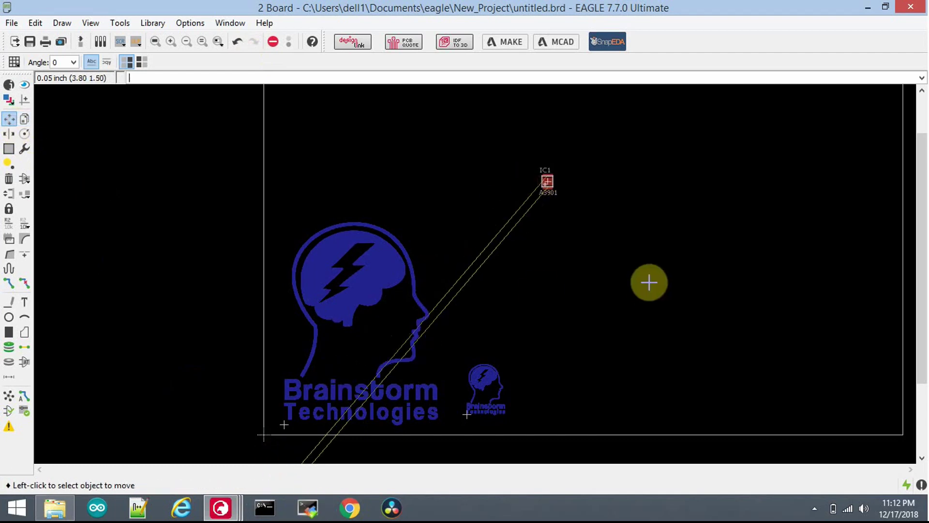
drag(923, 213, 925, 276)
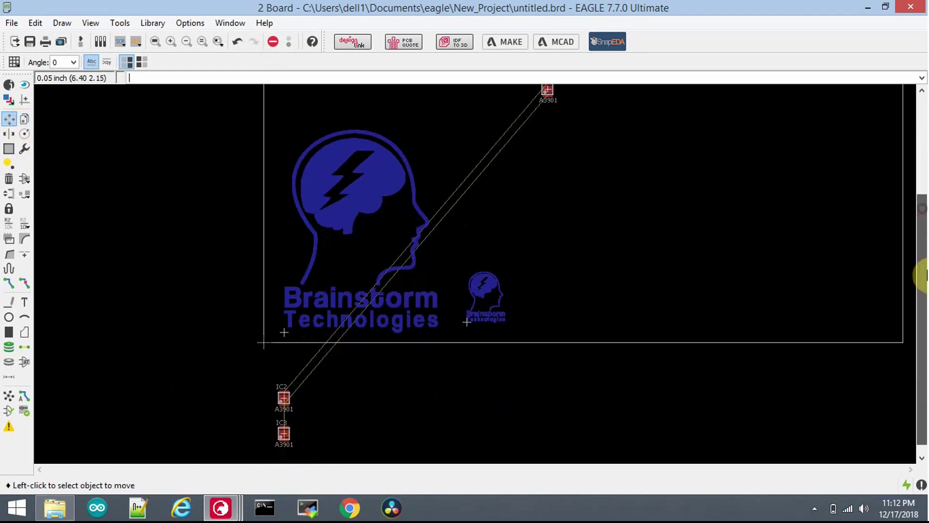
click(284, 397)
click(623, 110)
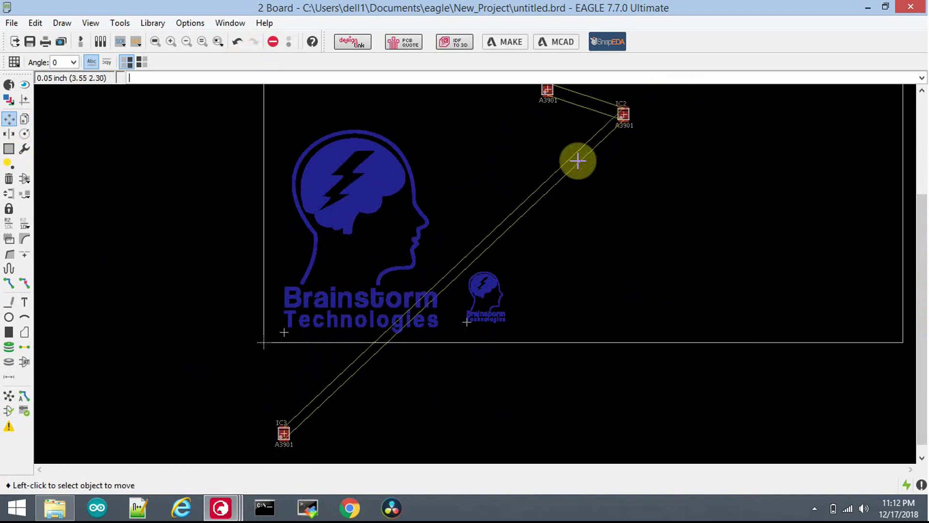
click(284, 433)
click(515, 124)
drag(926, 239, 921, 156)
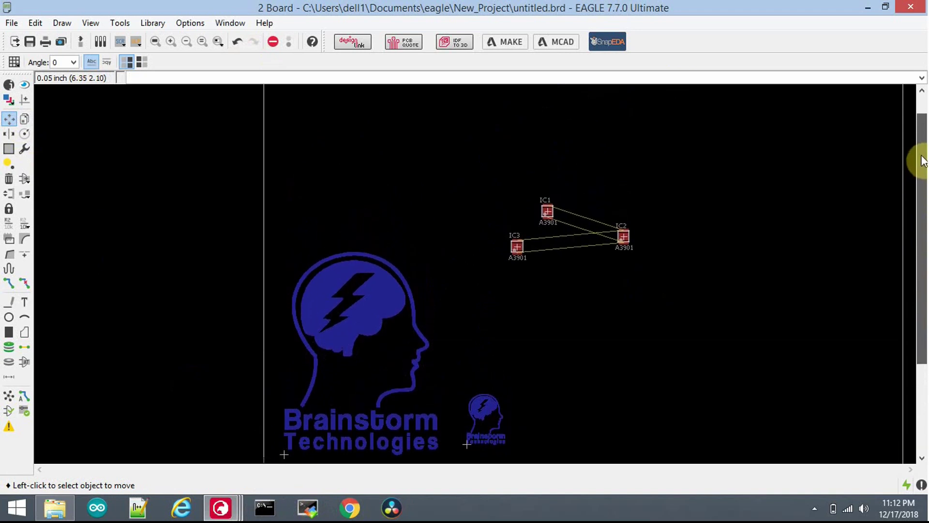